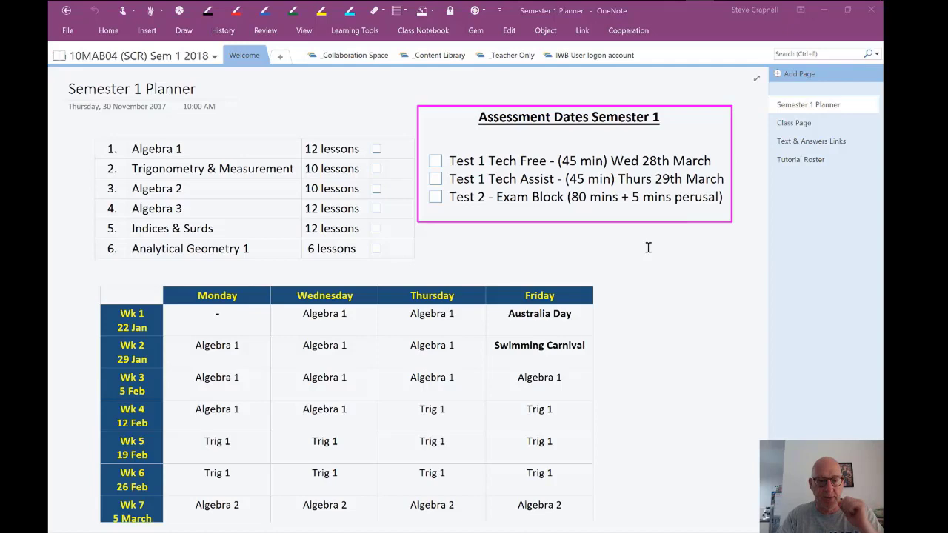
Open the Class Page, then the Text & Answers Links page with its four textbook links.
scroll(653, 314, "down", 3)
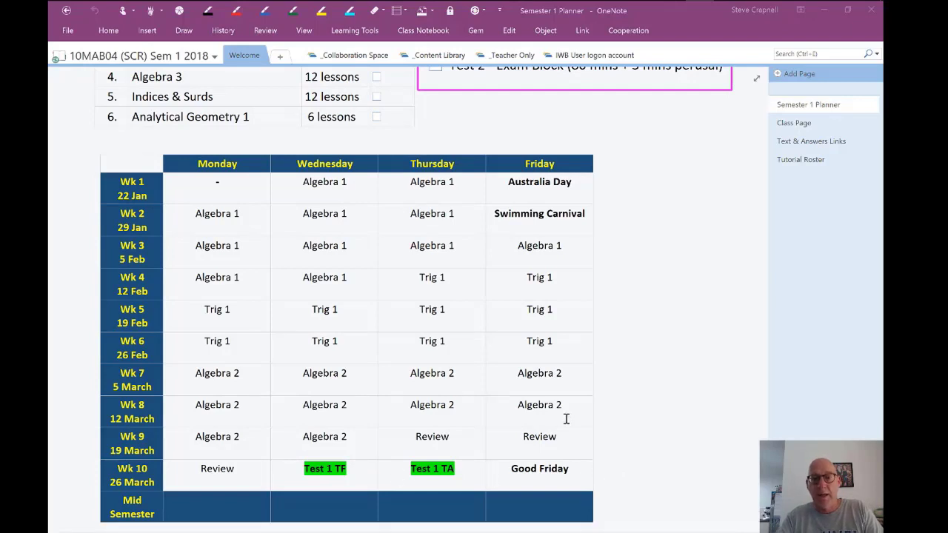
scroll(661, 259, "up", 1)
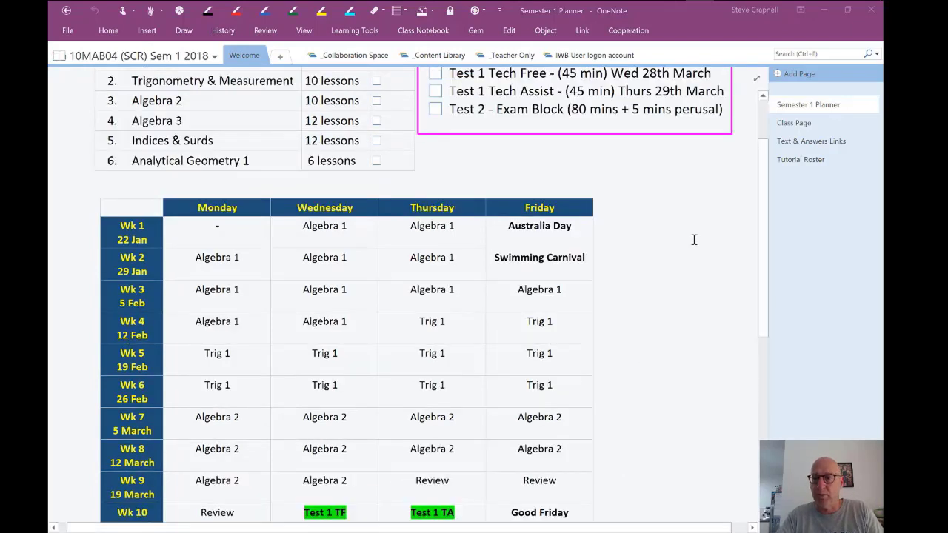
left_click(786, 127)
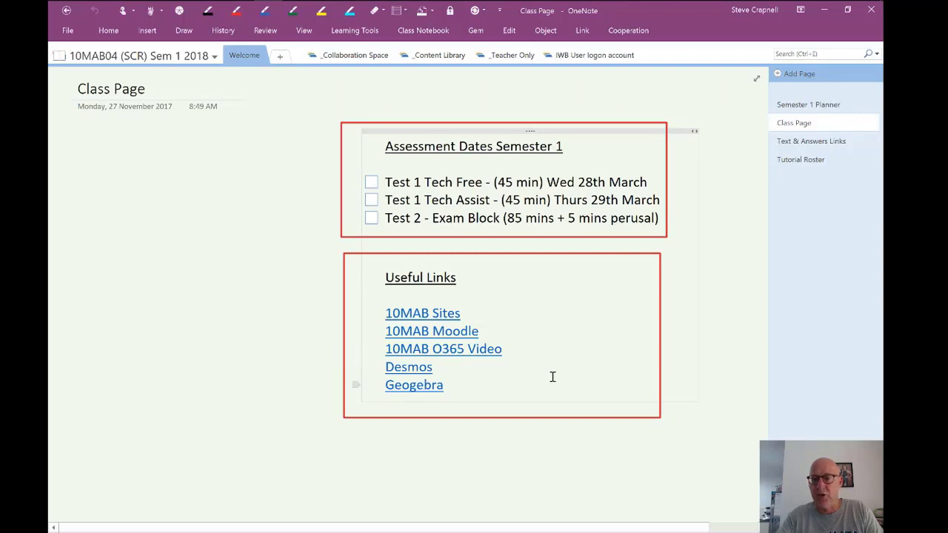
left_click(793, 141)
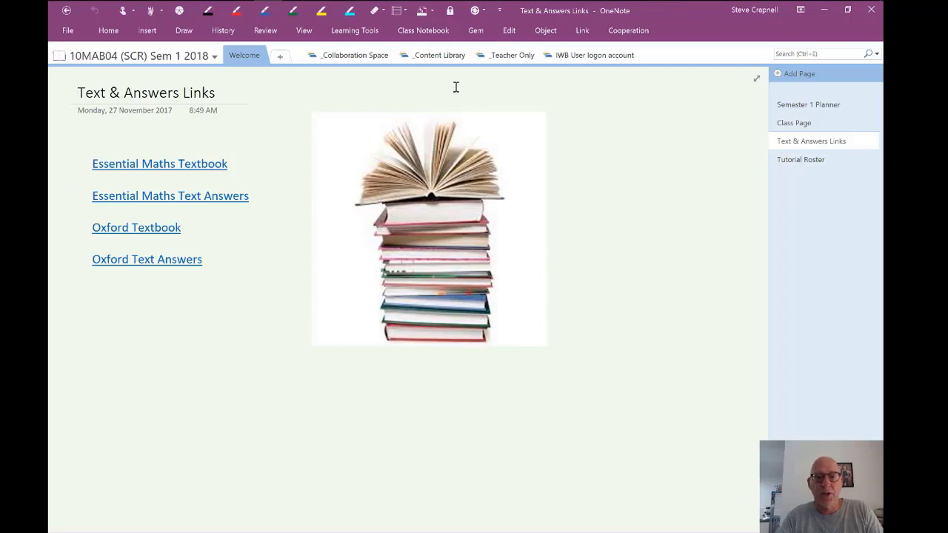
Go from the Content Library into Term 1 and its Unit 1 Algebra 1 section.
left_click(443, 57)
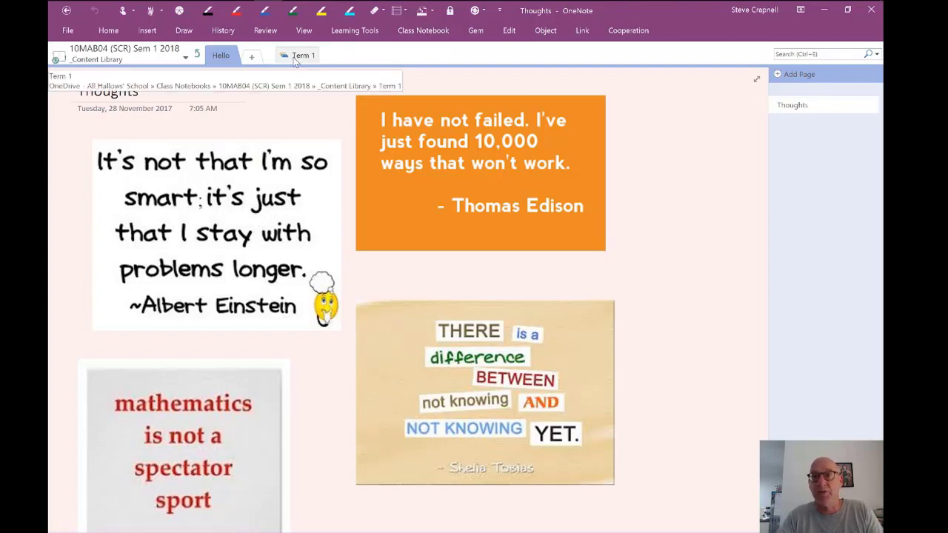
left_click(295, 62)
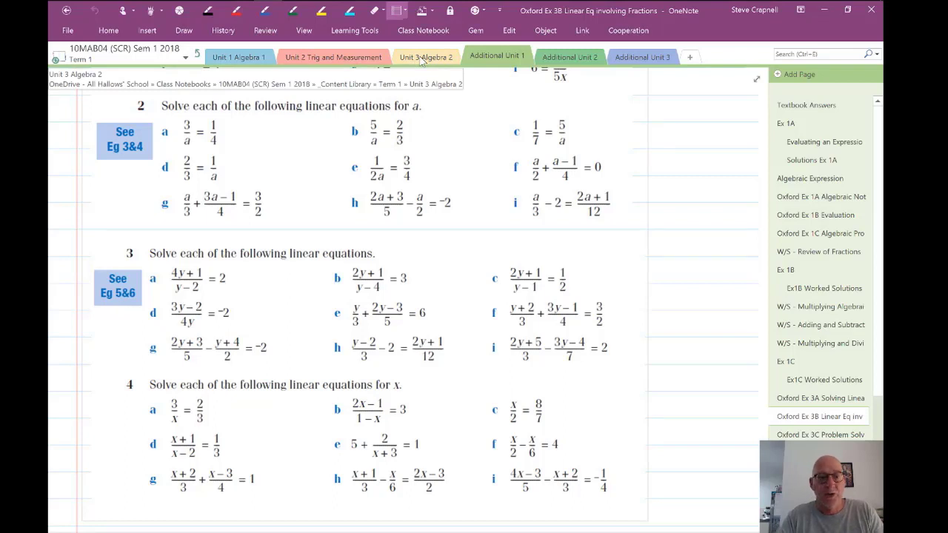
left_click(251, 62)
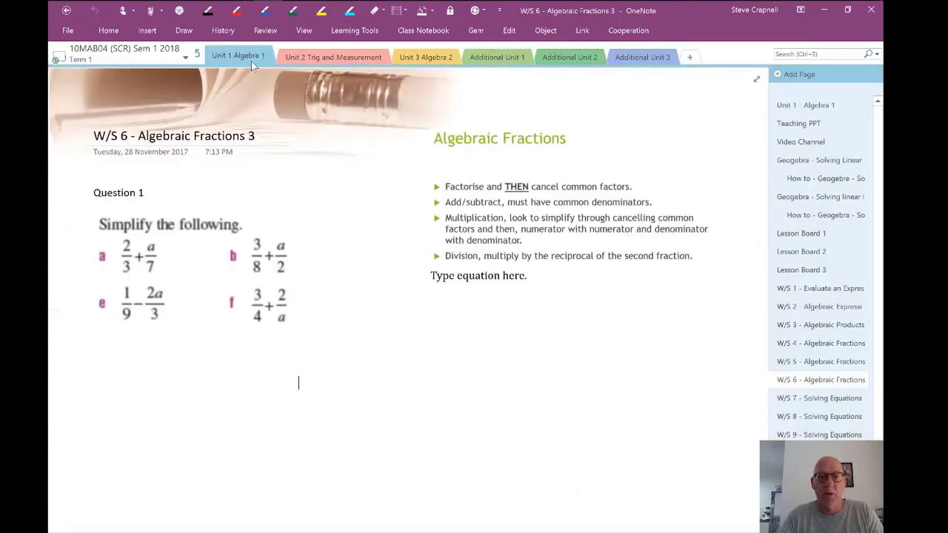
Open the Unit 1 - Algebra 1 overview page and view its Distribute Page options without distributing.
left_click(787, 108)
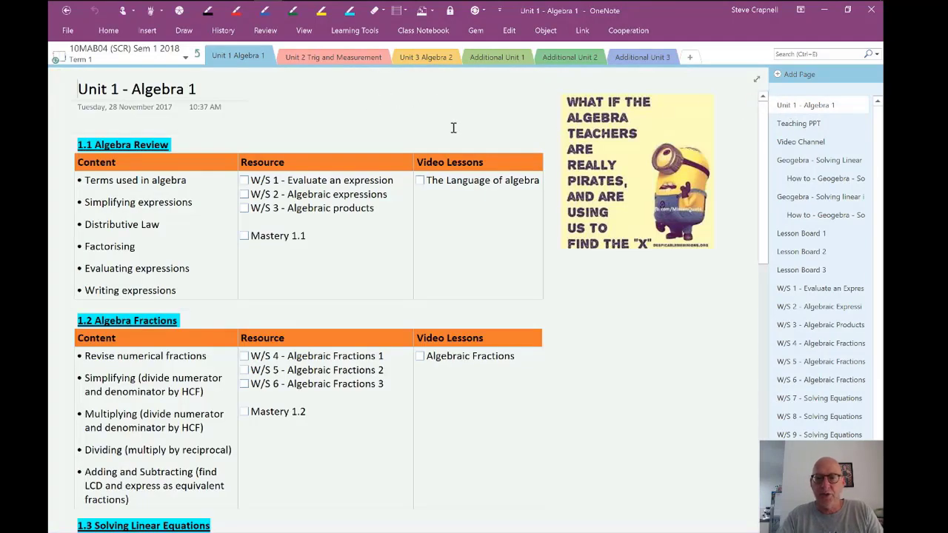
right_click(830, 110)
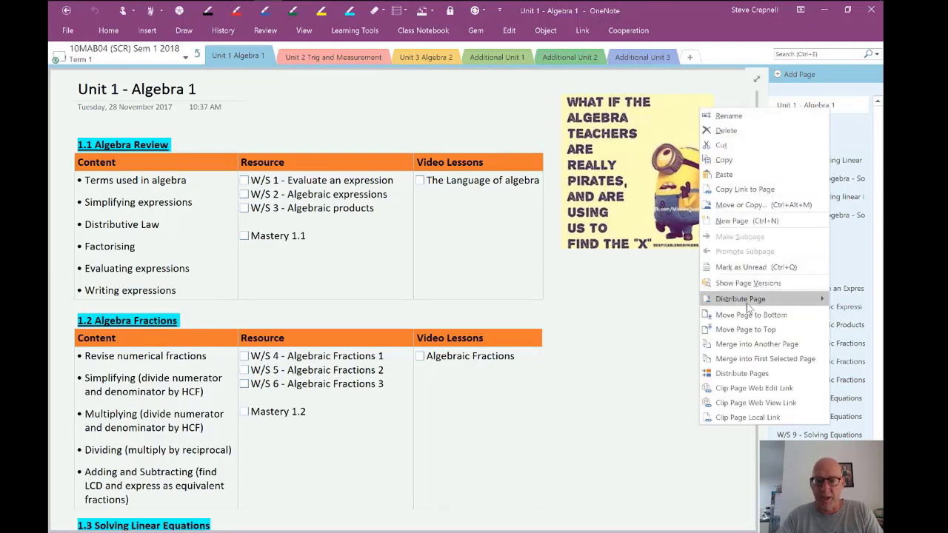
mouse_move(748, 304)
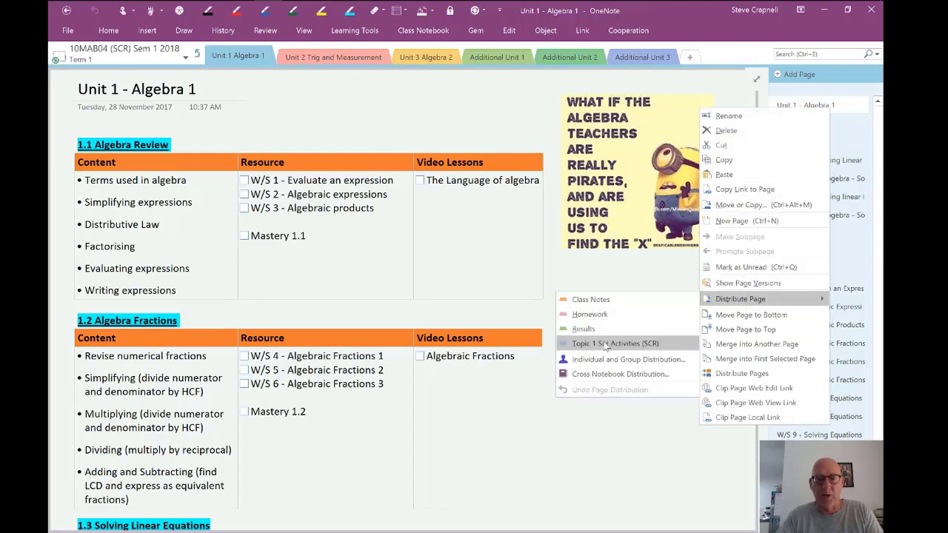
left_click(609, 452)
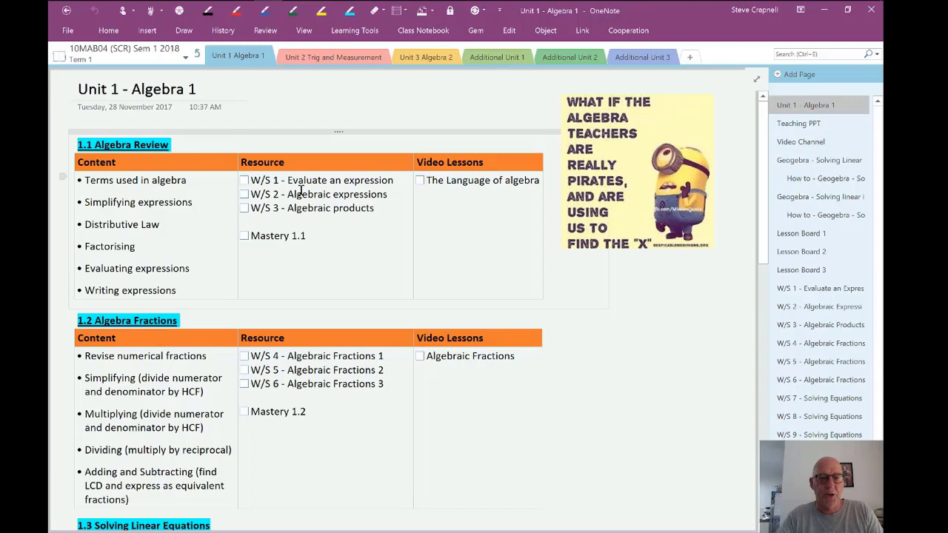
Tick then clear the W/S 1–3 worksheet to-dos, and open the Teaching PPT slides page.
left_click(243, 182)
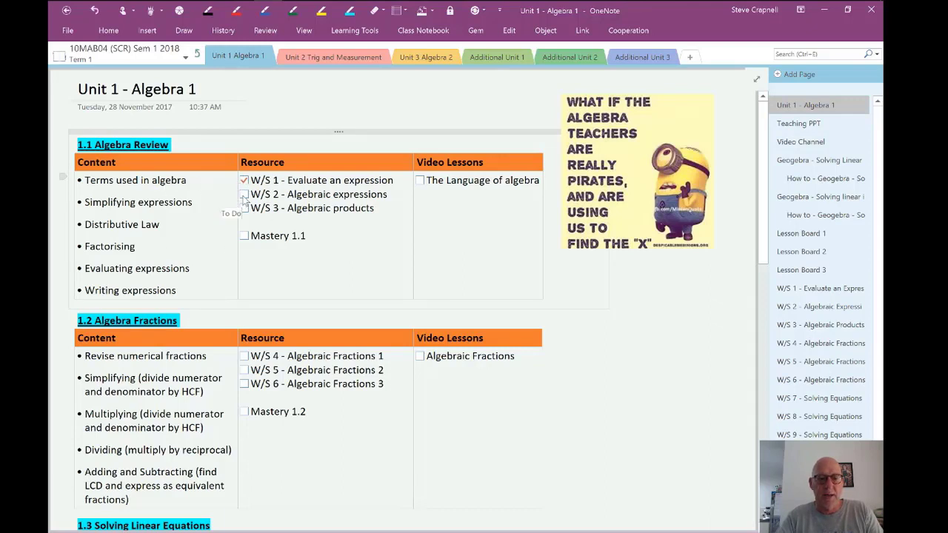
left_click(243, 195)
left_click(244, 209)
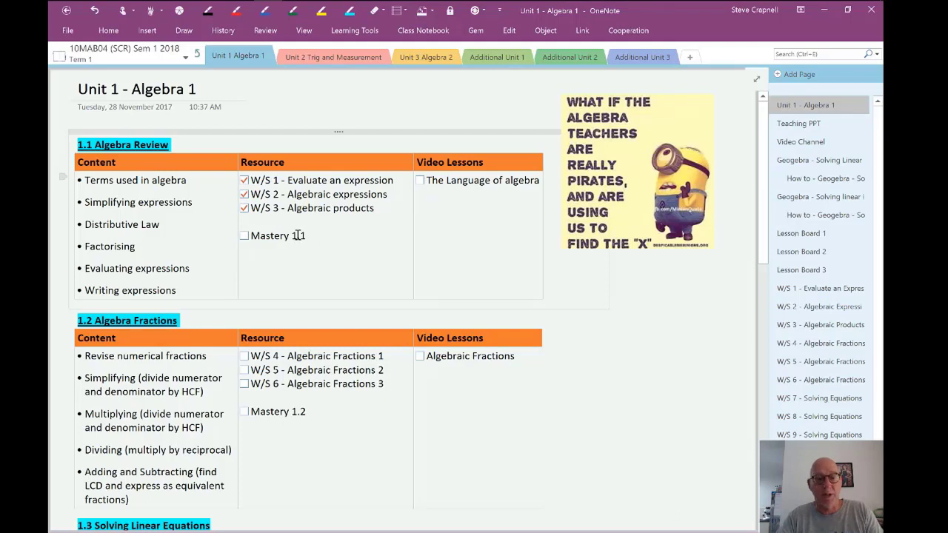
left_click(244, 195)
left_click(245, 179)
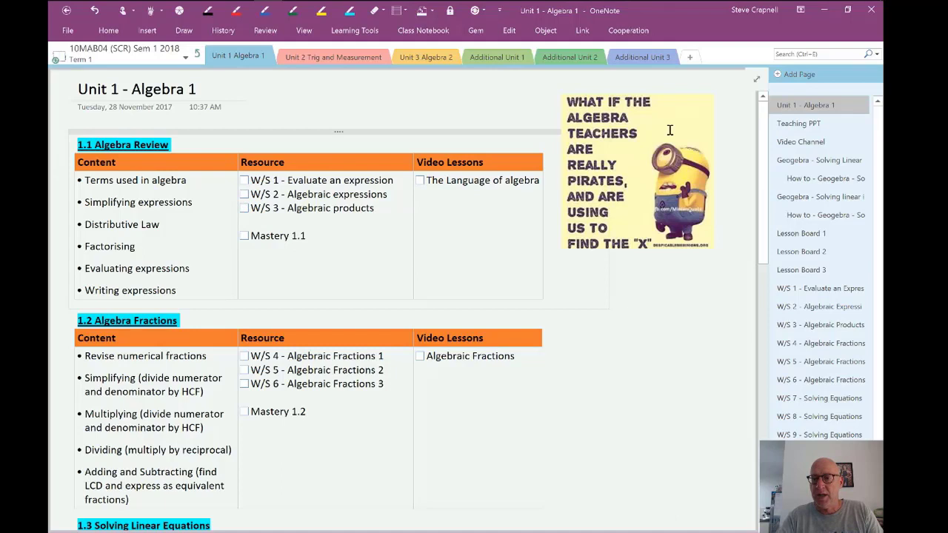
left_click(788, 123)
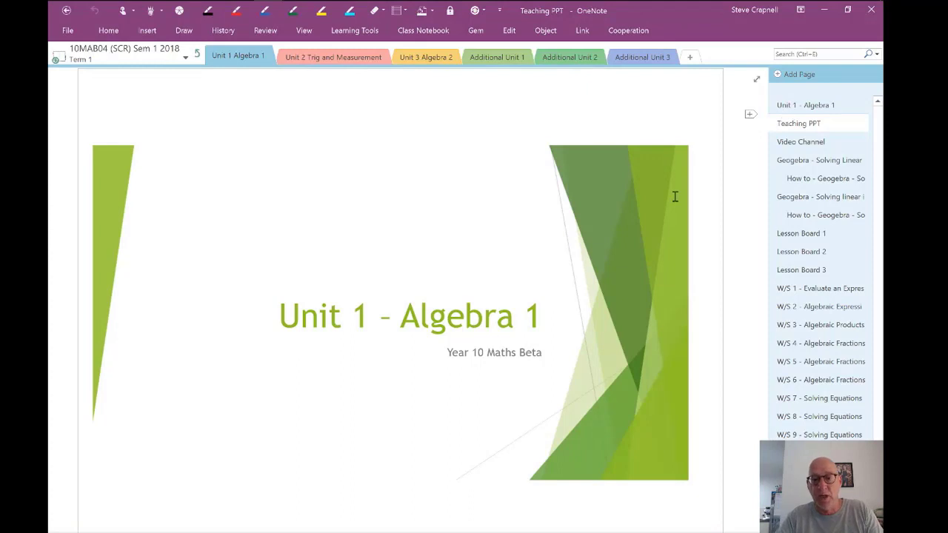
scroll(659, 203, "down", 2)
scroll(659, 203, "up", 1)
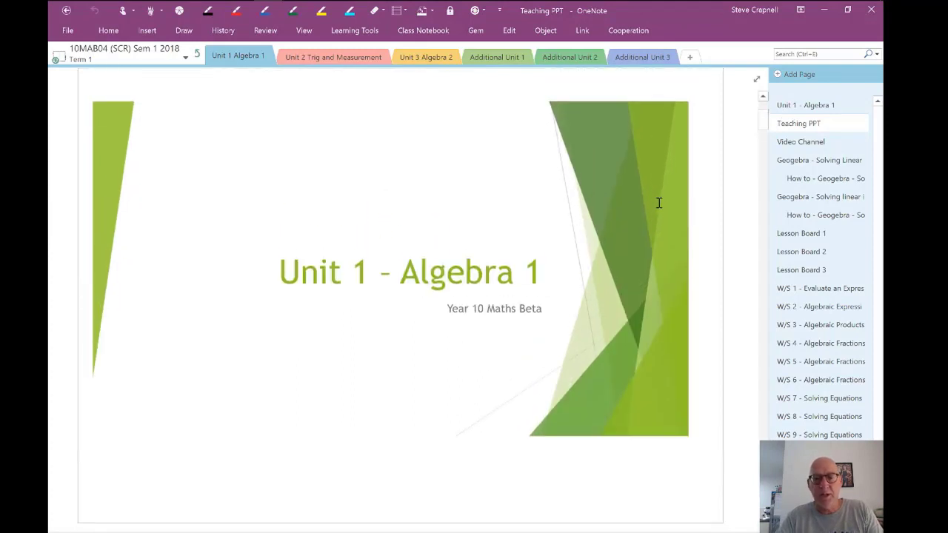
scroll(659, 203, "down", 4)
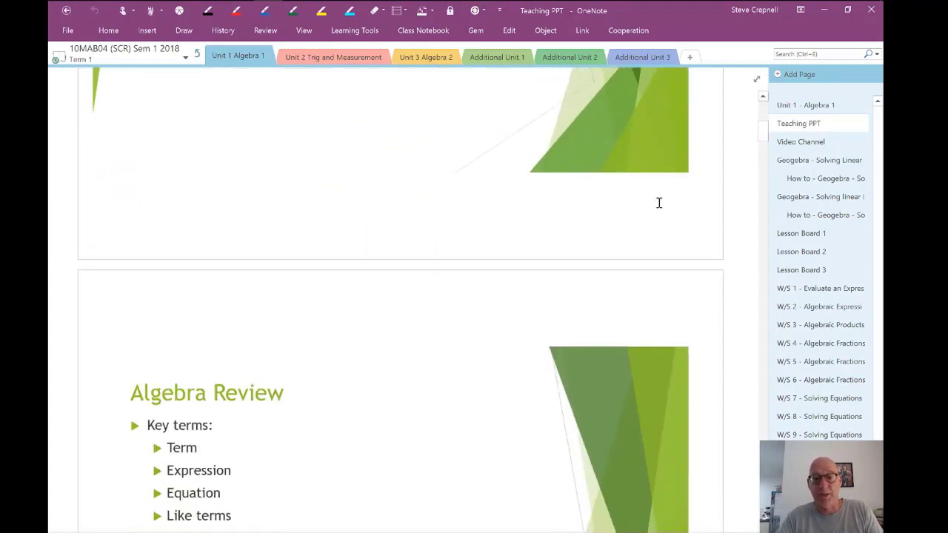
scroll(660, 203, "down", 1)
scroll(660, 203, "down", 1)
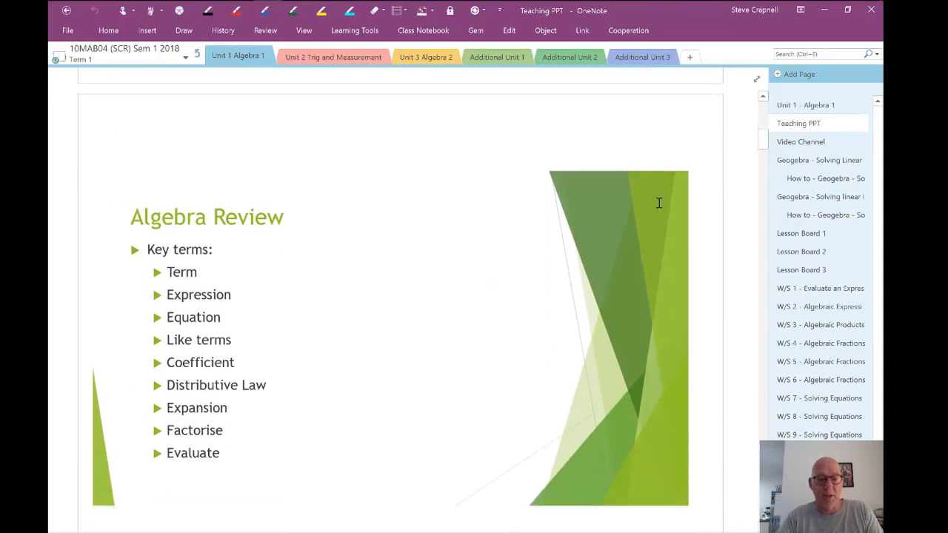
scroll(660, 203, "down", 4)
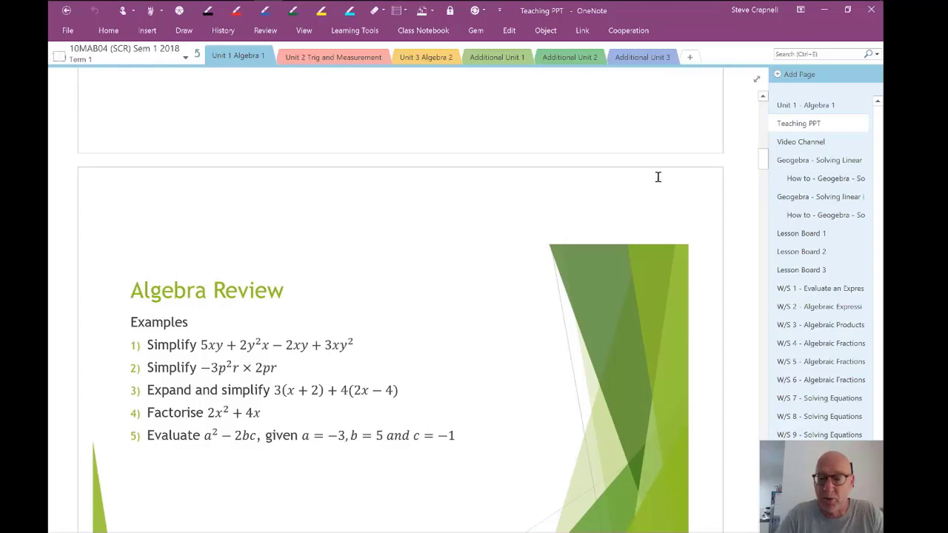
Browse Video Channel and both Geogebra pages (linear equations, linear inequalities), ending on Lesson Board 3.
left_click(806, 144)
scroll(671, 186, "down", 2)
scroll(672, 186, "down", 6)
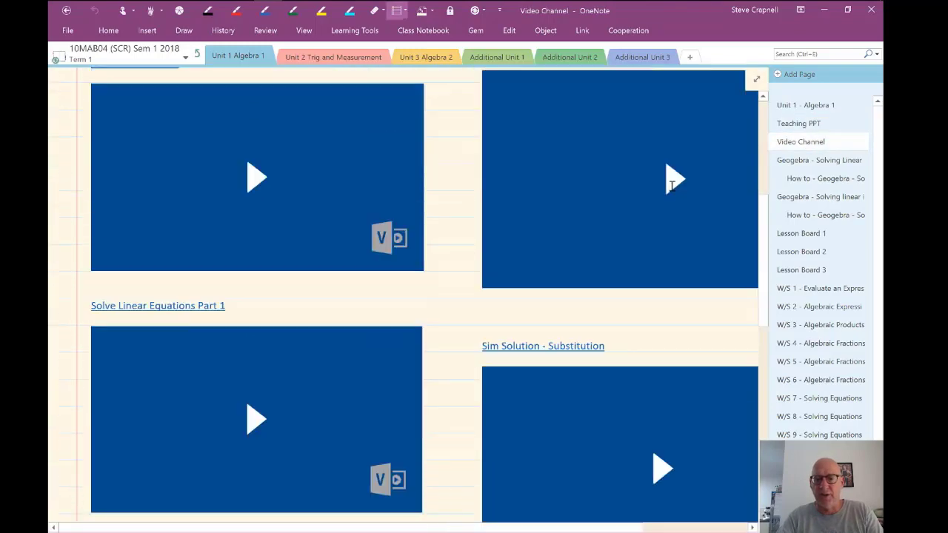
scroll(672, 186, "up", 3)
scroll(672, 186, "up", 5)
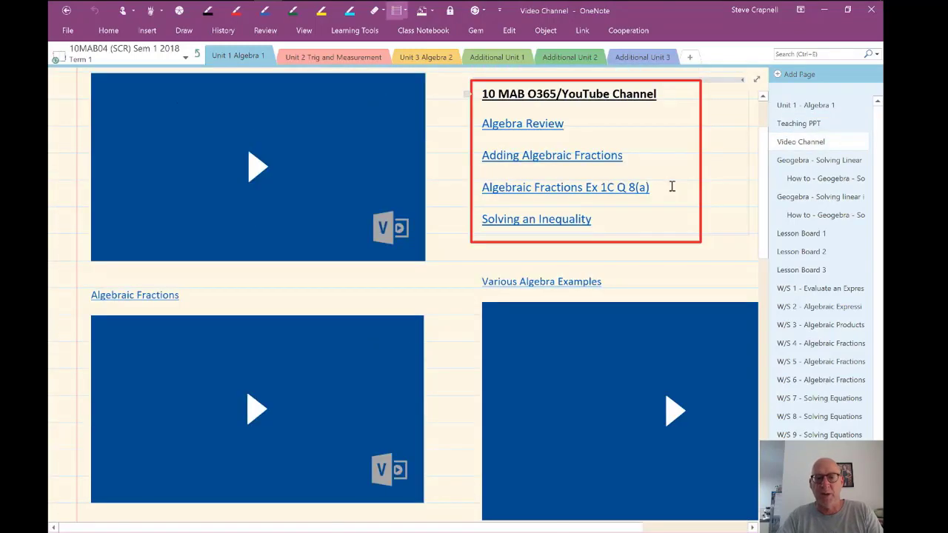
left_click(804, 160)
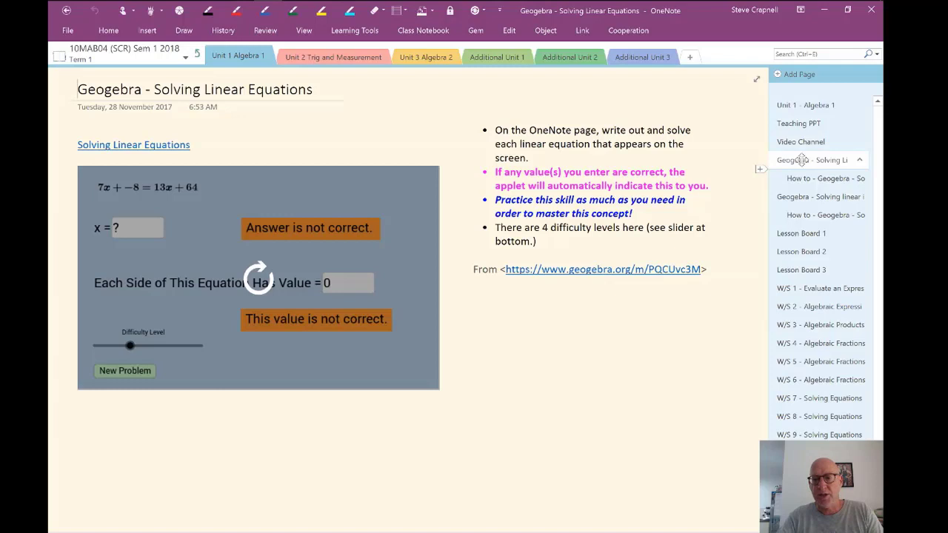
left_click(808, 203)
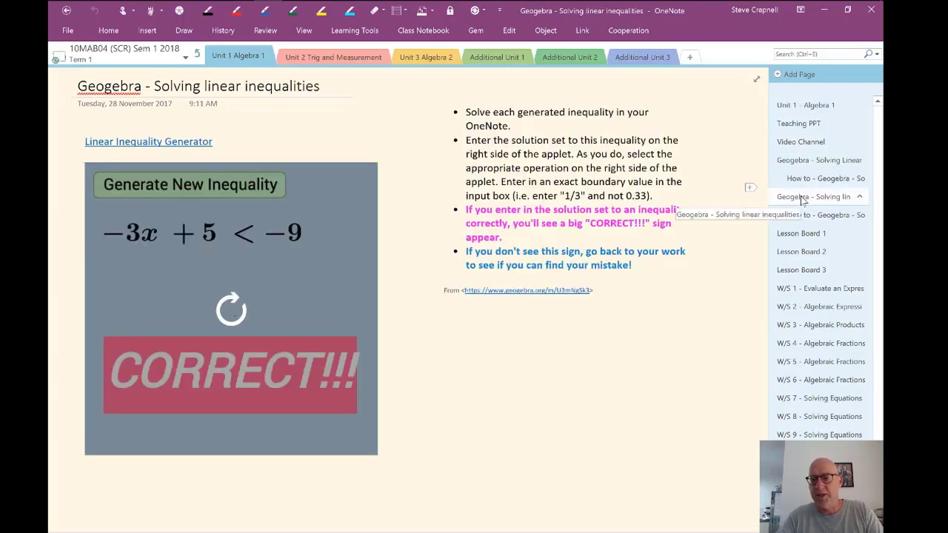
left_click(791, 271)
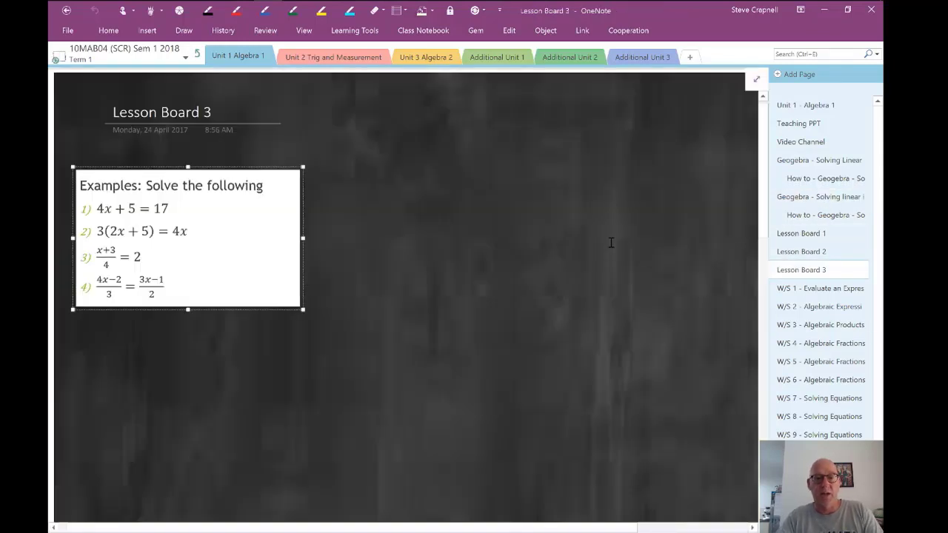
Deselect the examples image, switch Full Page View on, then off to restore sections and pages.
left_click(450, 133)
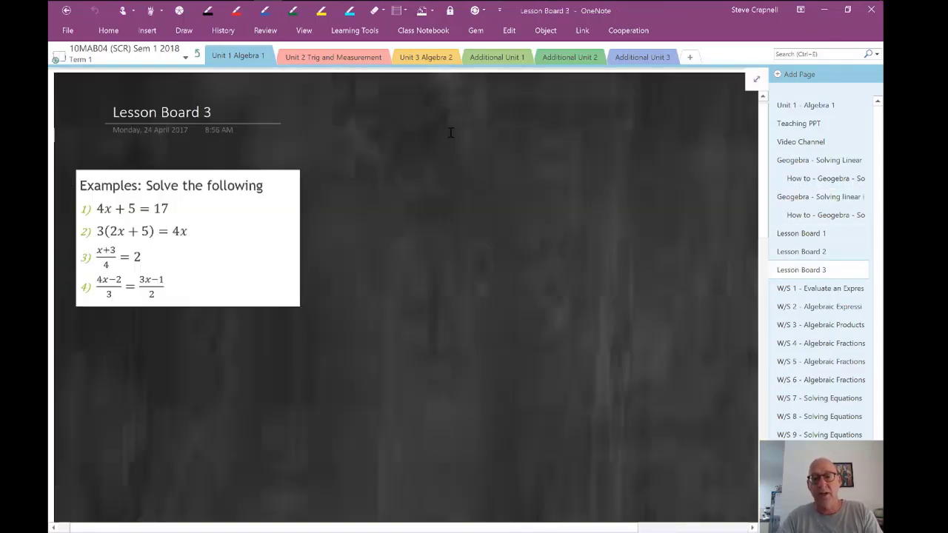
left_click(757, 78)
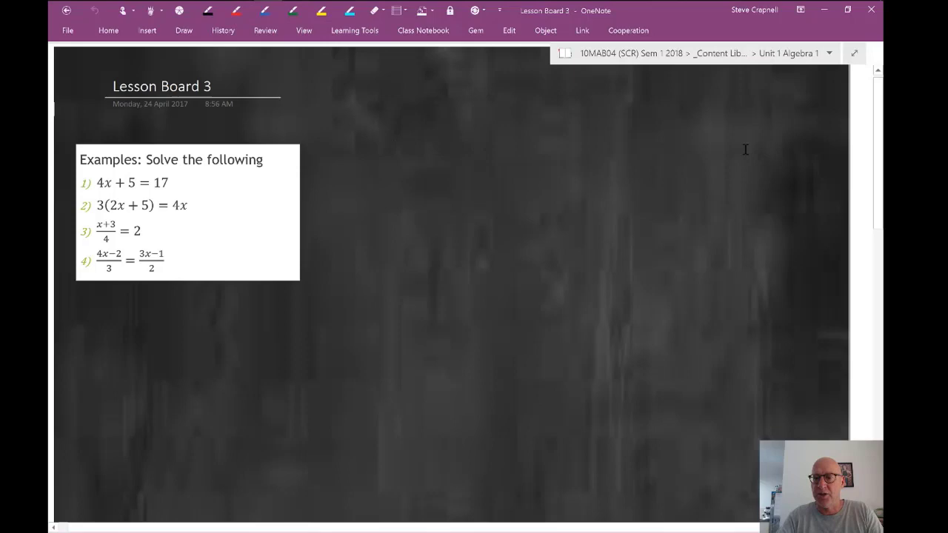
left_click(854, 53)
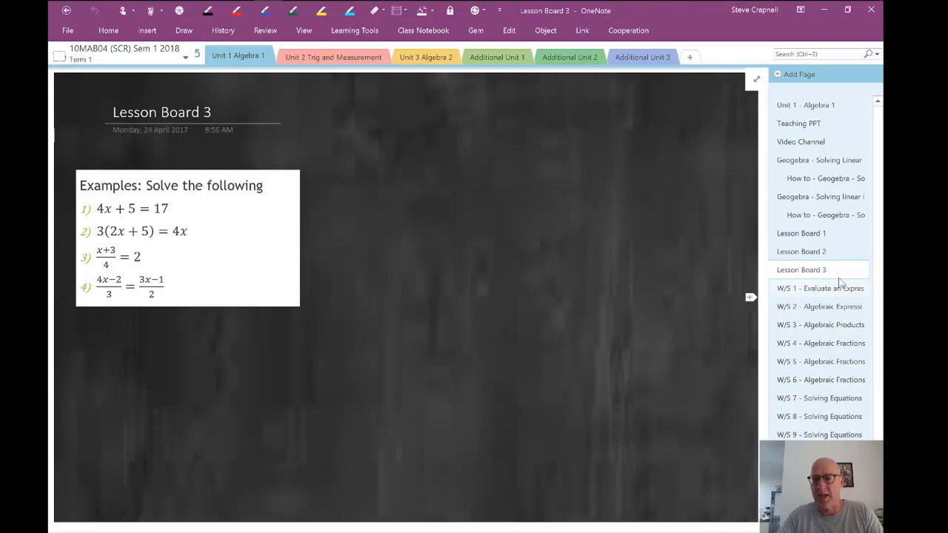
Open W/S 1 - Evaluate an Expression and its page menu, then the Unit 2 and Unit 3 outlines.
left_click(822, 290)
right_click(821, 289)
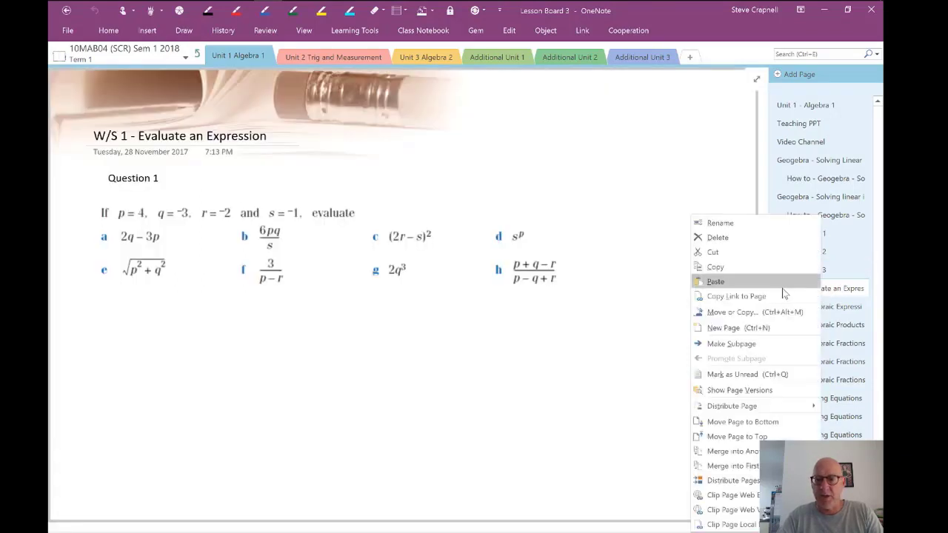
left_click(619, 302)
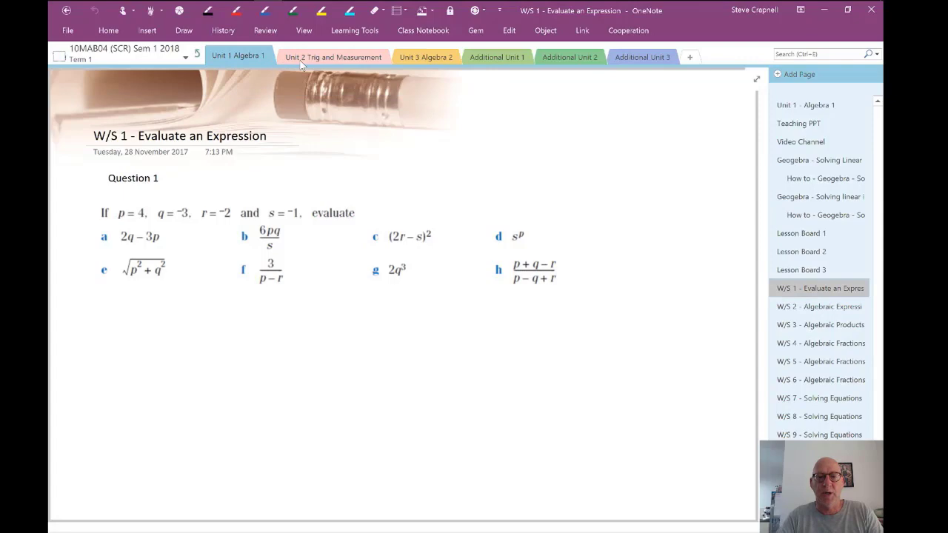
left_click(406, 57)
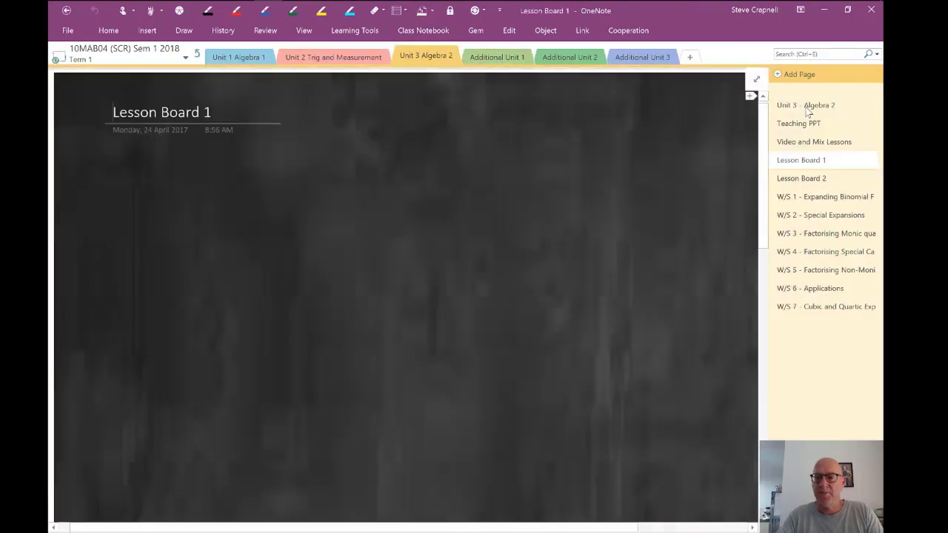
left_click(813, 106)
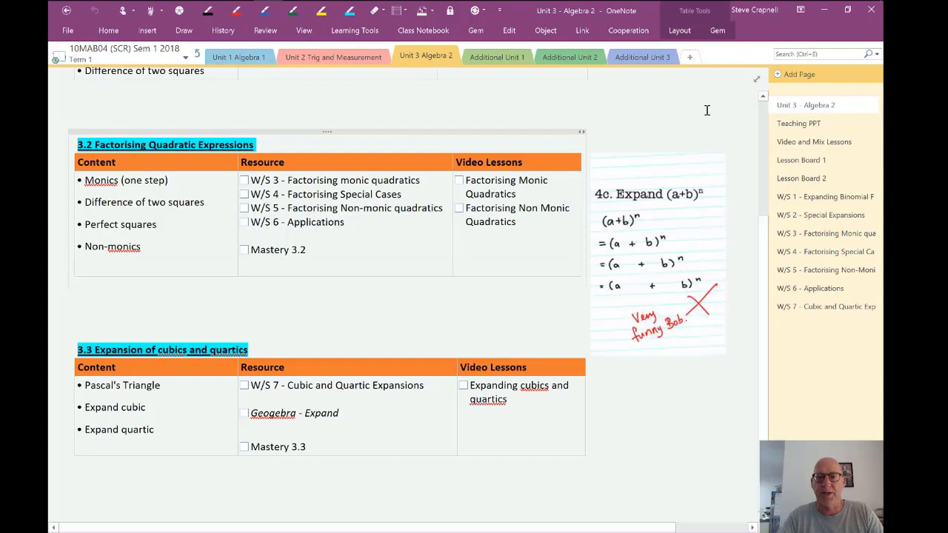
View the Additional Unit 1 worksheet, then navigate up twice to the notebook's top-level sections.
left_click(491, 60)
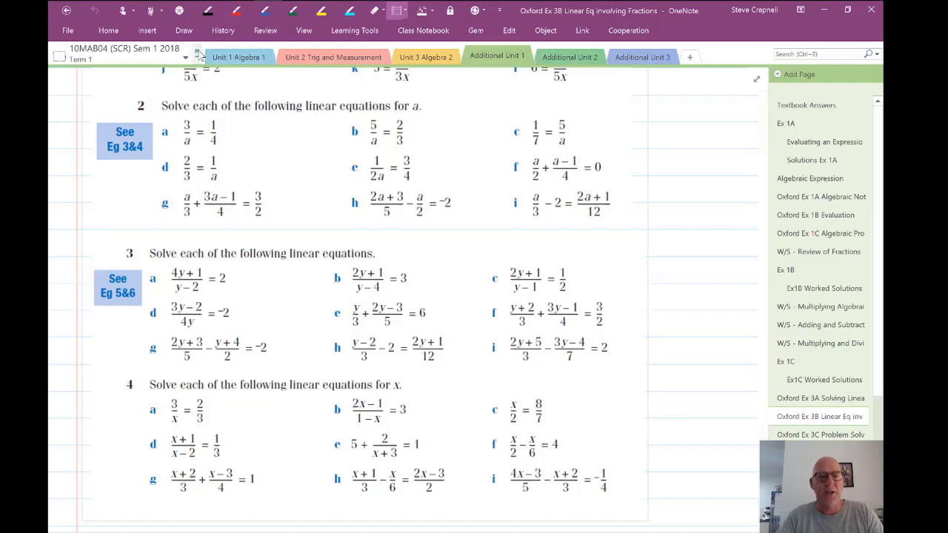
left_click(199, 56)
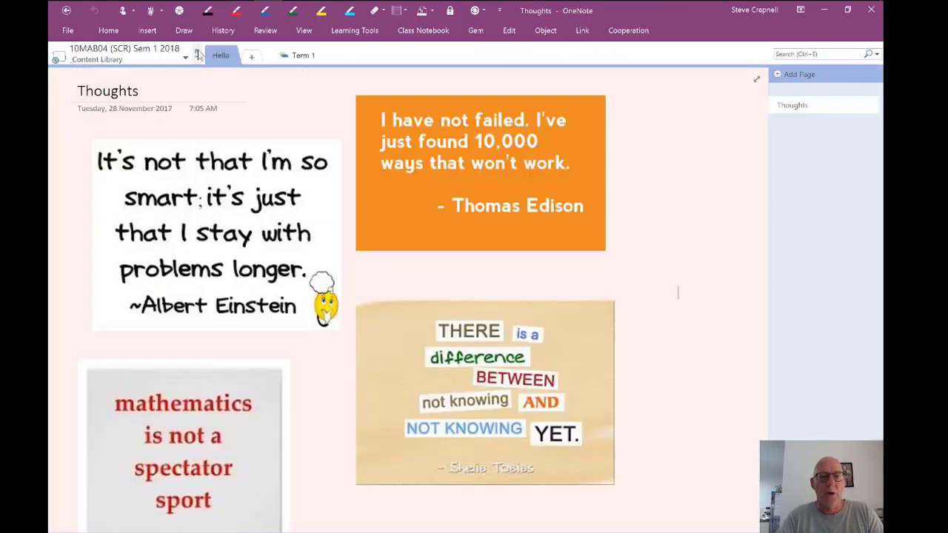
left_click(198, 56)
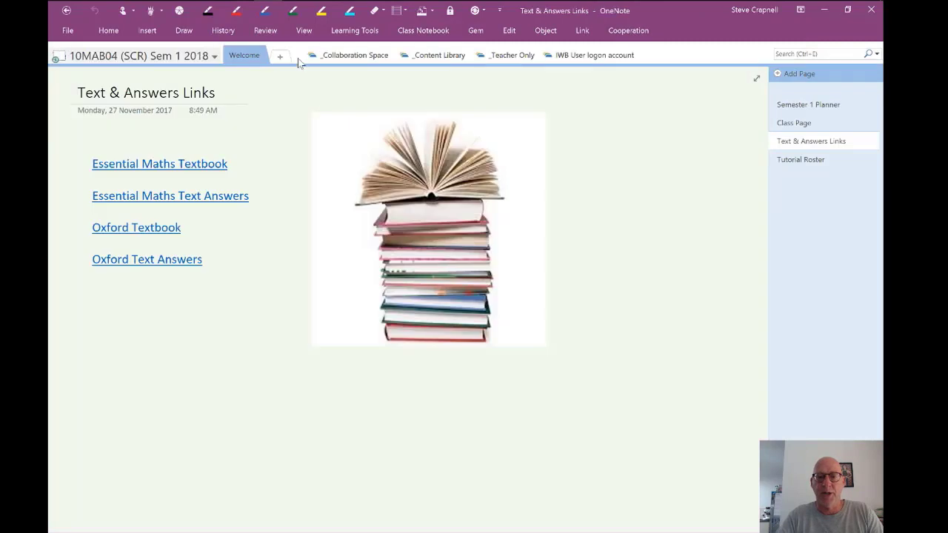
Open the _Teacher Only section group, showing Class Admin, Assessments and Unit Outlines.
left_click(502, 55)
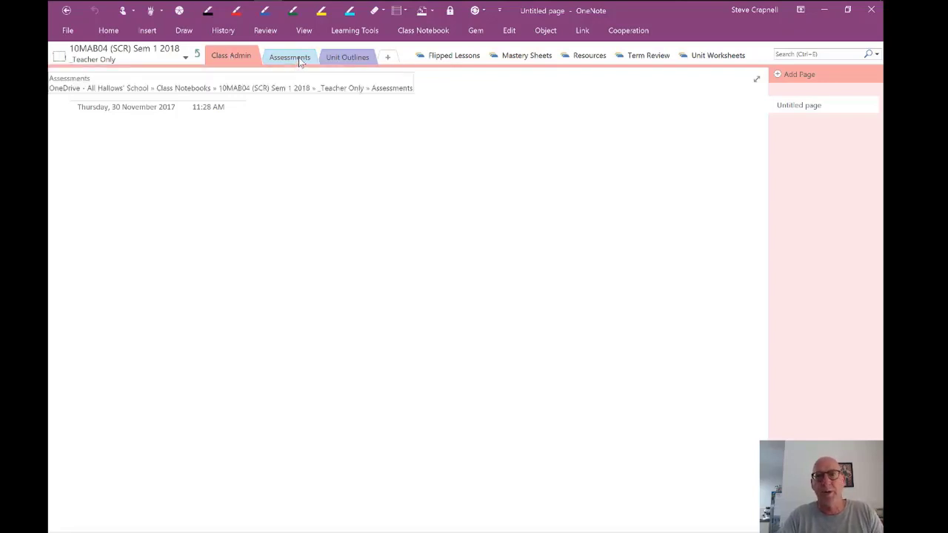
left_click(356, 58)
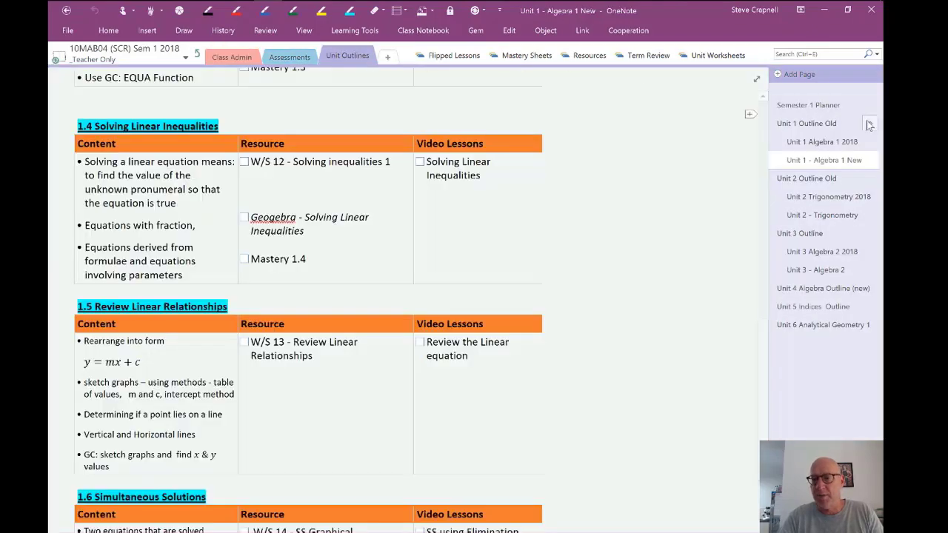
left_click(815, 124)
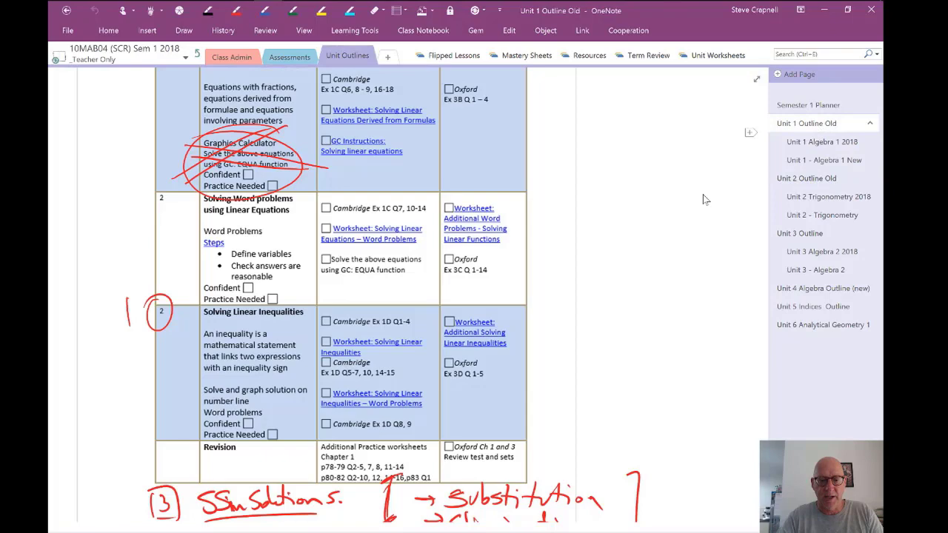
scroll(630, 239, "up", 3)
scroll(633, 240, "down", 6)
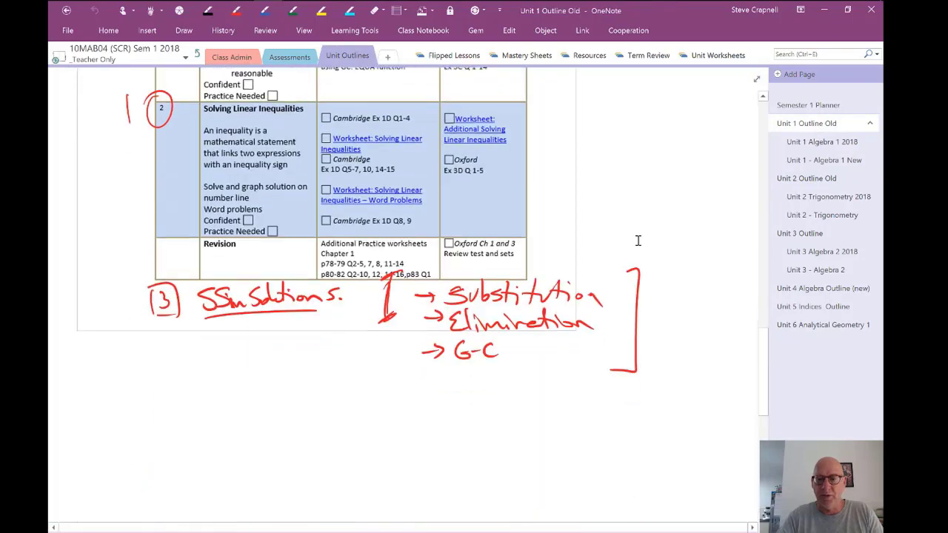
scroll(638, 240, "down", 2)
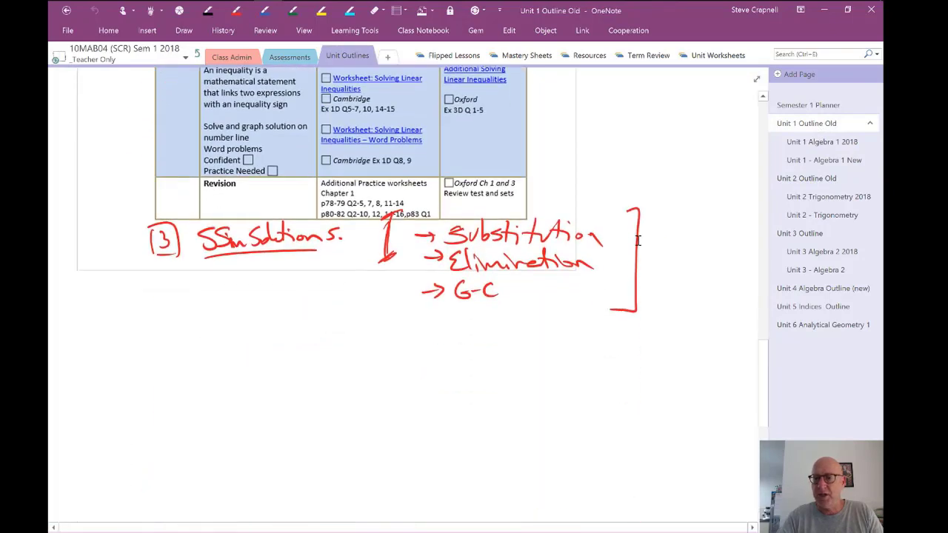
left_click(811, 160)
scroll(652, 193, "up", 8)
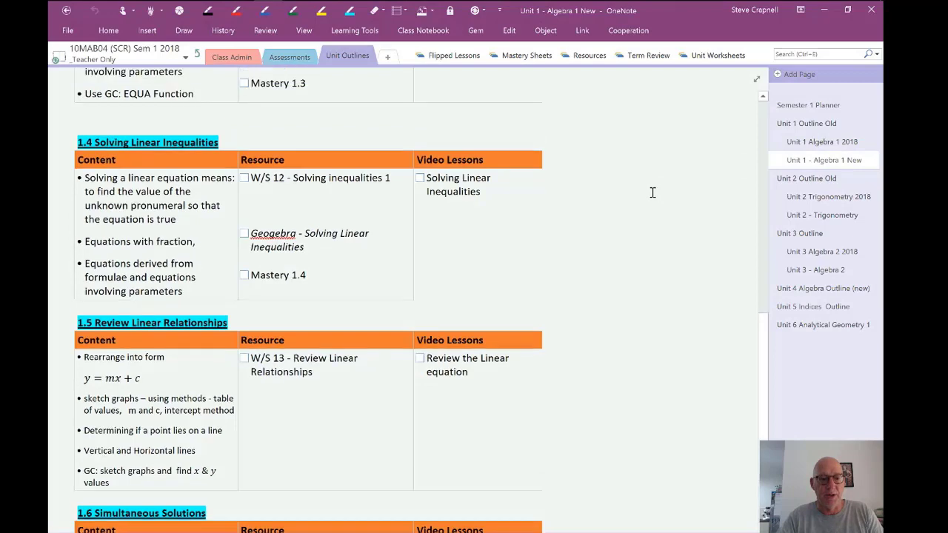
scroll(653, 192, "up", 3)
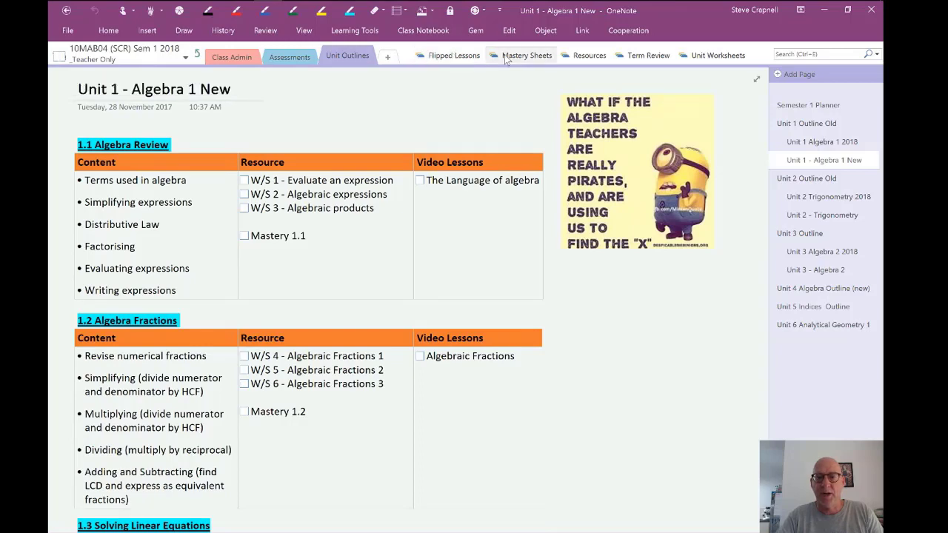
left_click(702, 58)
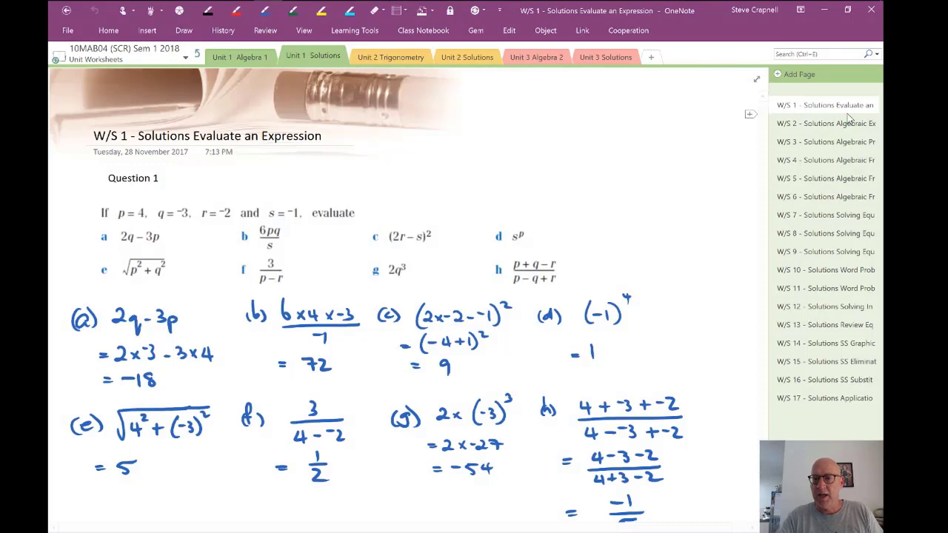
left_click(315, 59)
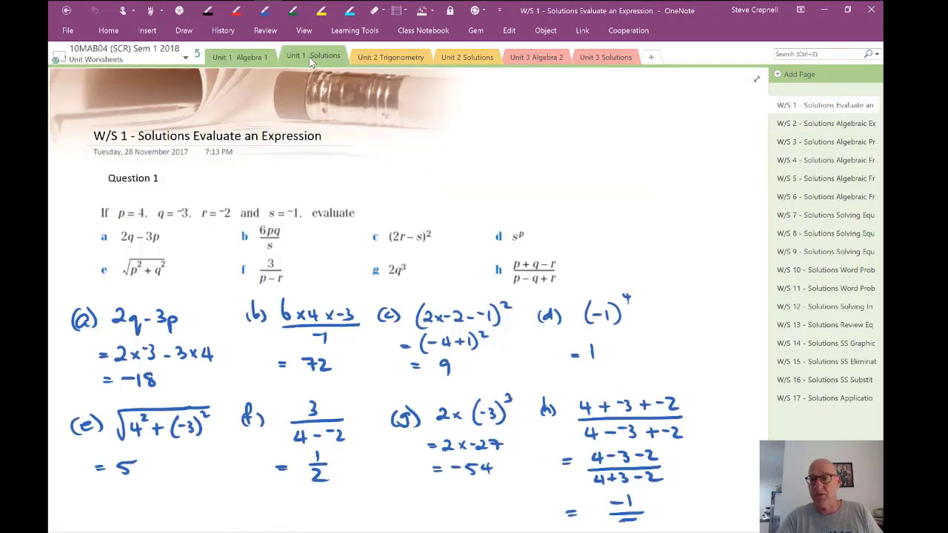
right_click(795, 108)
left_click(537, 127)
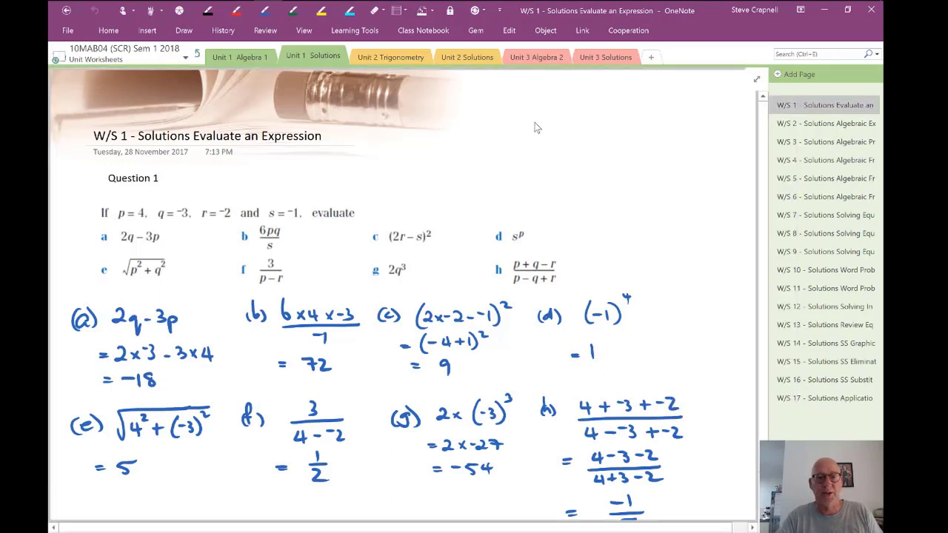
left_click(197, 54)
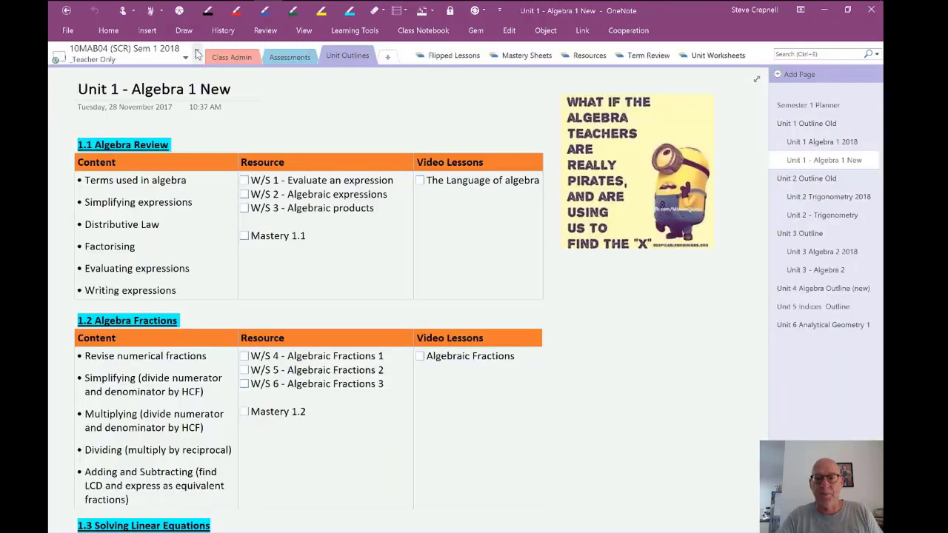
Open FL - Algebraic Fractions in Flipped Lessons, go full page and scroll to the Additional Questions.
left_click(451, 59)
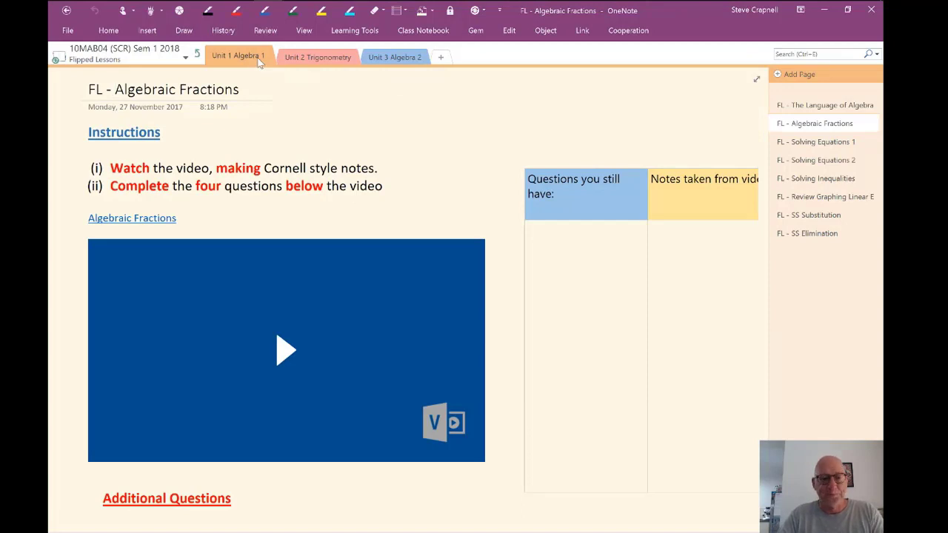
left_click(756, 78)
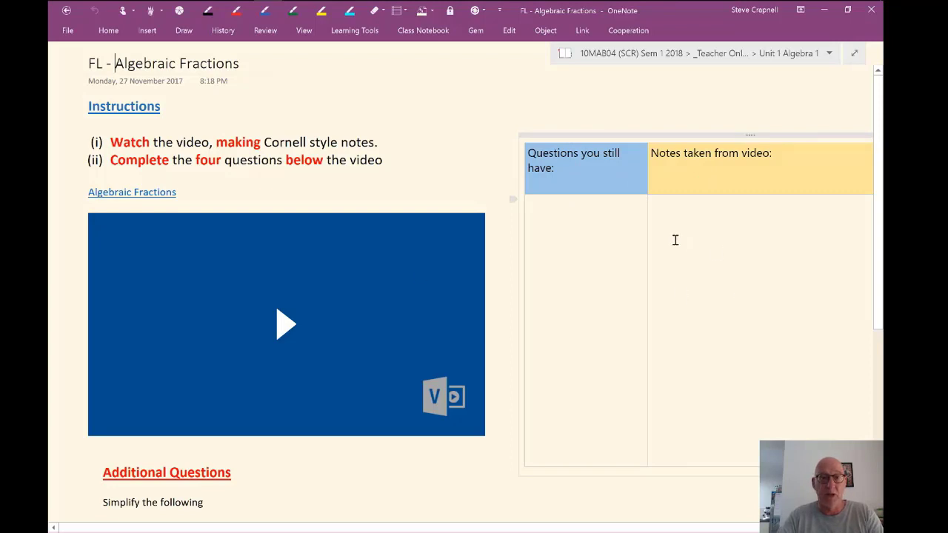
scroll(675, 240, "down", 5)
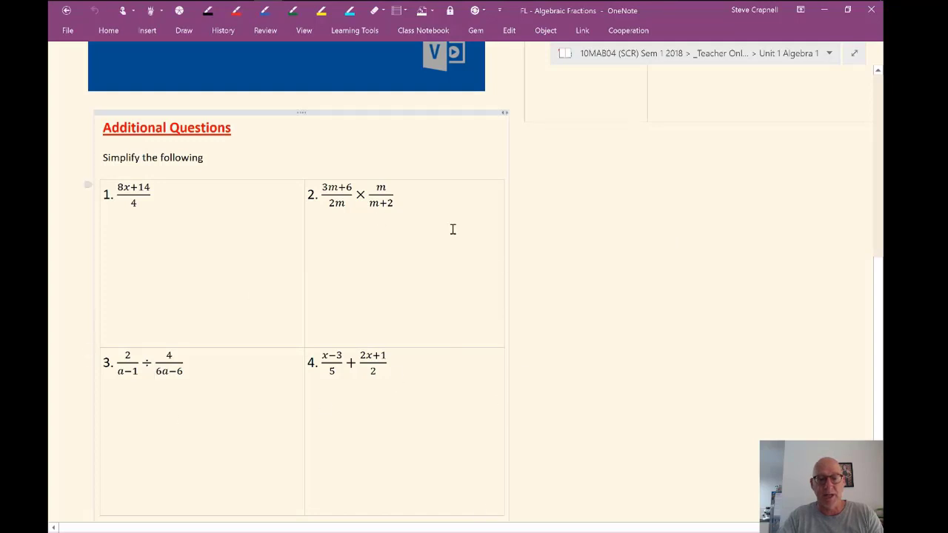
scroll(631, 282, "up", 5)
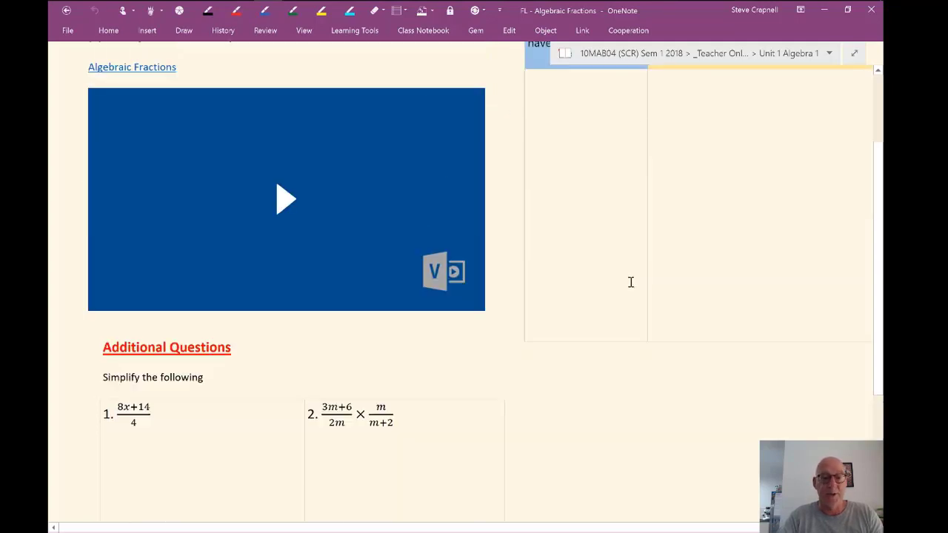
scroll(631, 283, "down", 4)
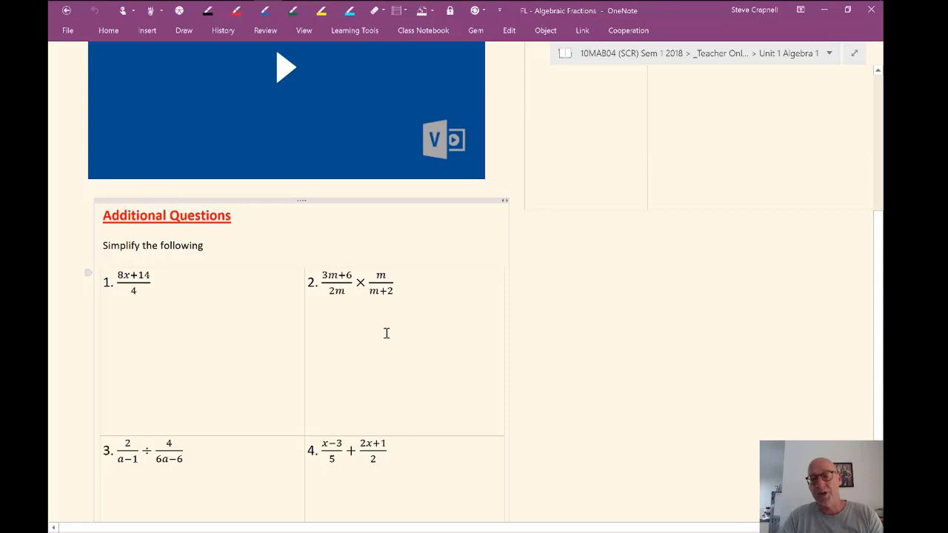
Leave full-page view and look over the FL - Solving Equations 1 page and the Unit 2 Trigonometry section.
left_click(858, 61)
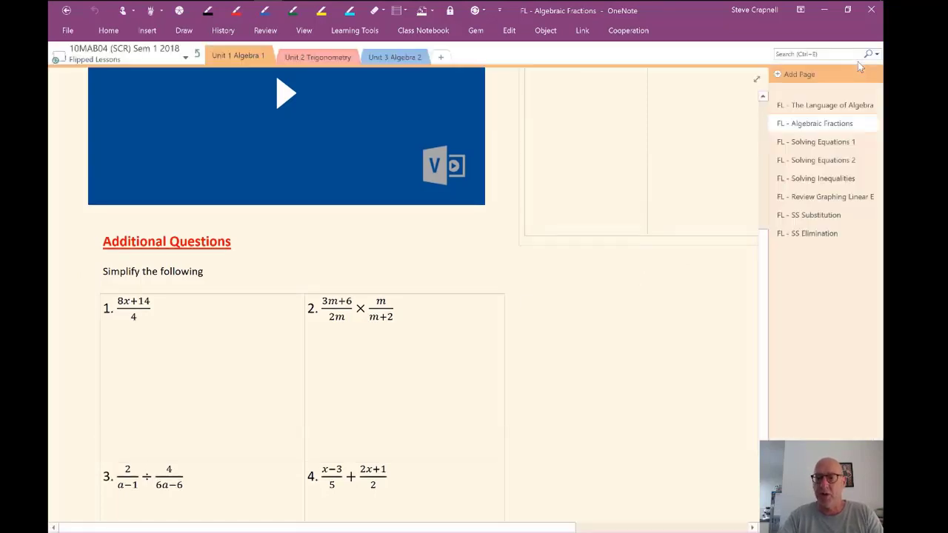
left_click(822, 142)
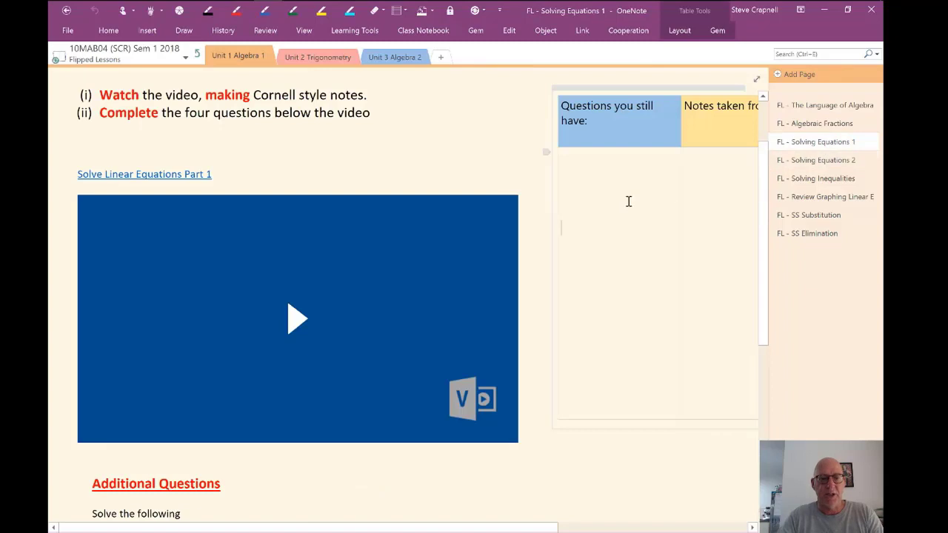
scroll(629, 200, "up", 2)
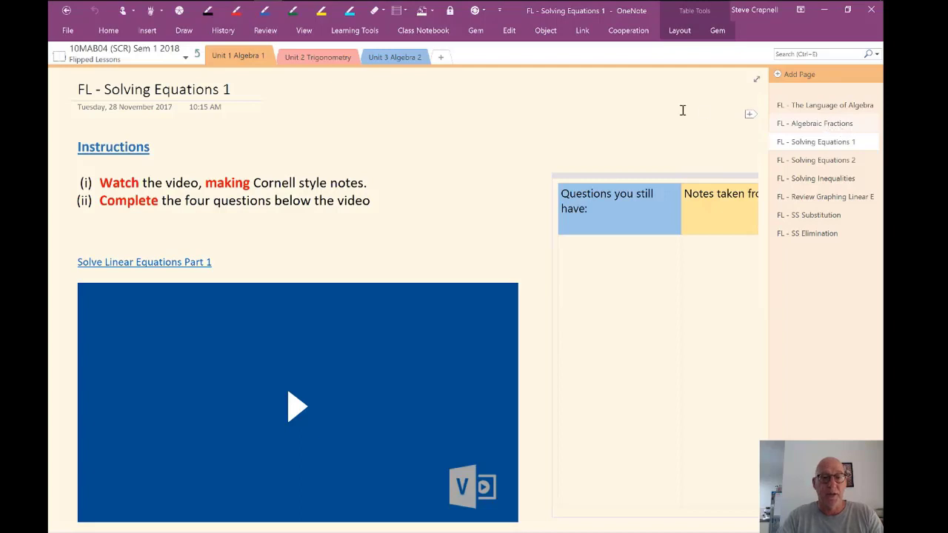
left_click(315, 57)
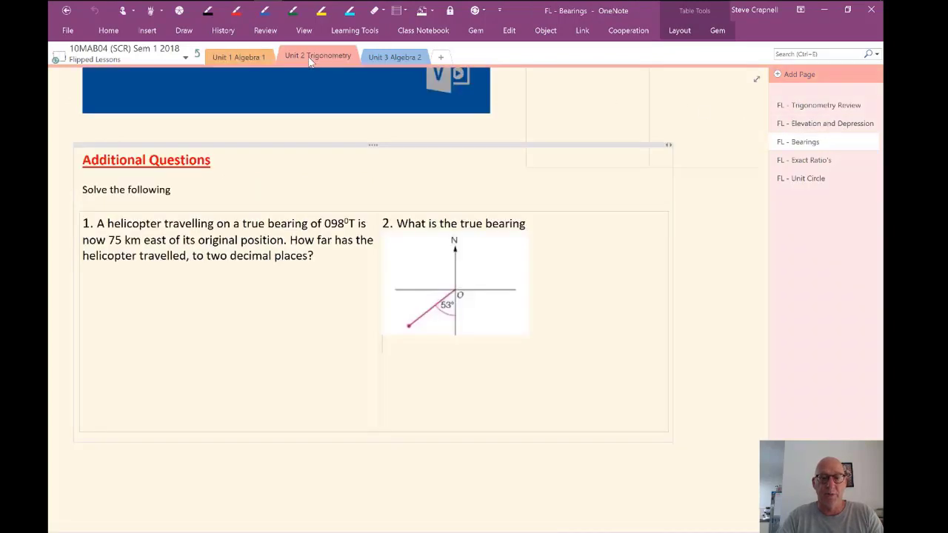
scroll(434, 121, "up", 5)
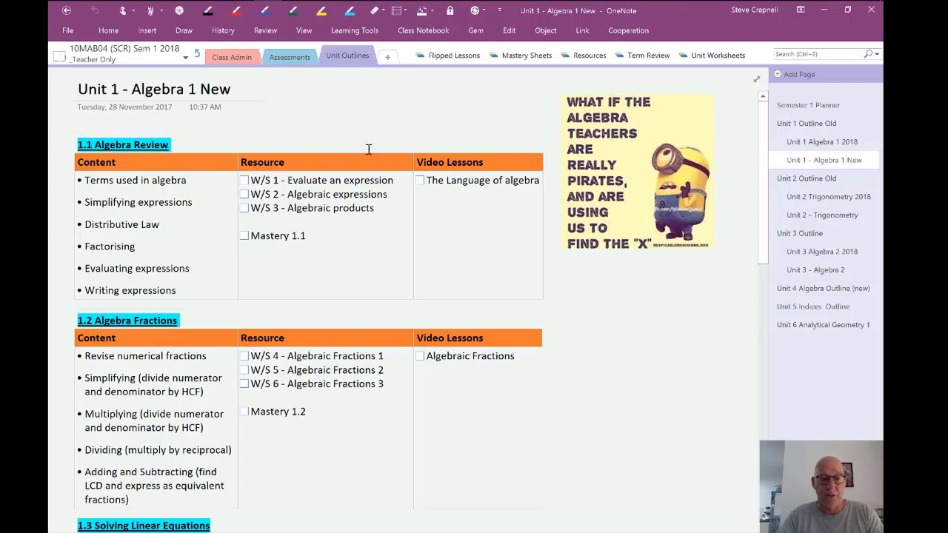
Browse the M1.1 Algebra Review questions in Mastery Sheets, briefly showing the Insert ribbon.
left_click(527, 56)
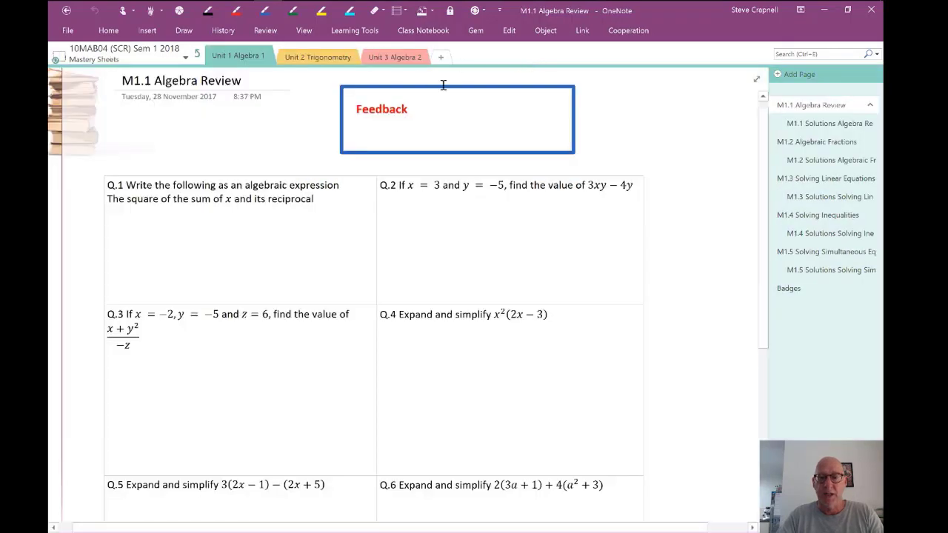
scroll(692, 146, "down", 3)
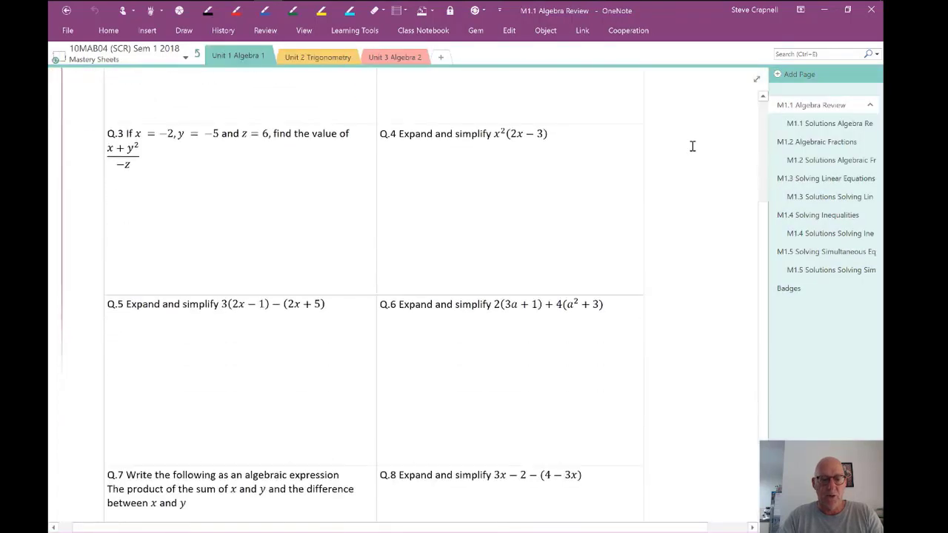
scroll(693, 146, "down", 3)
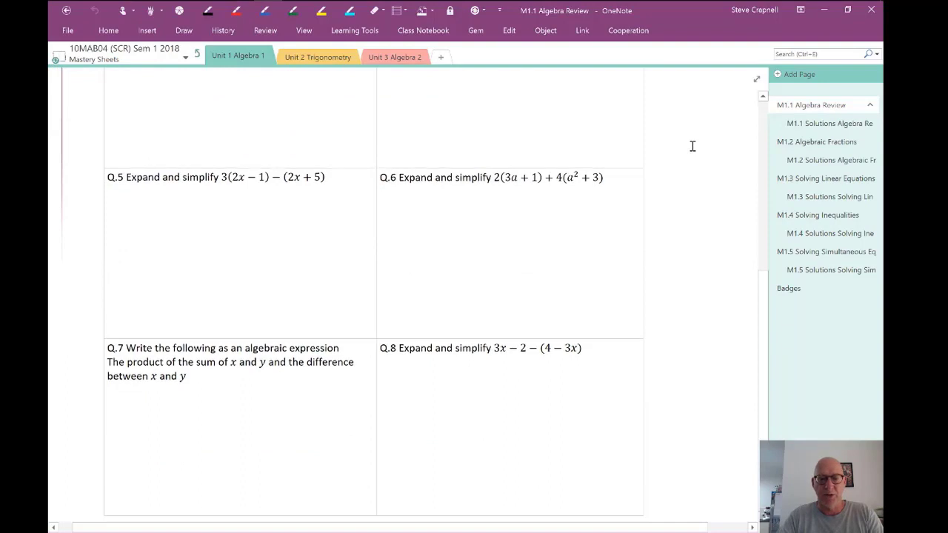
scroll(693, 146, "up", 6)
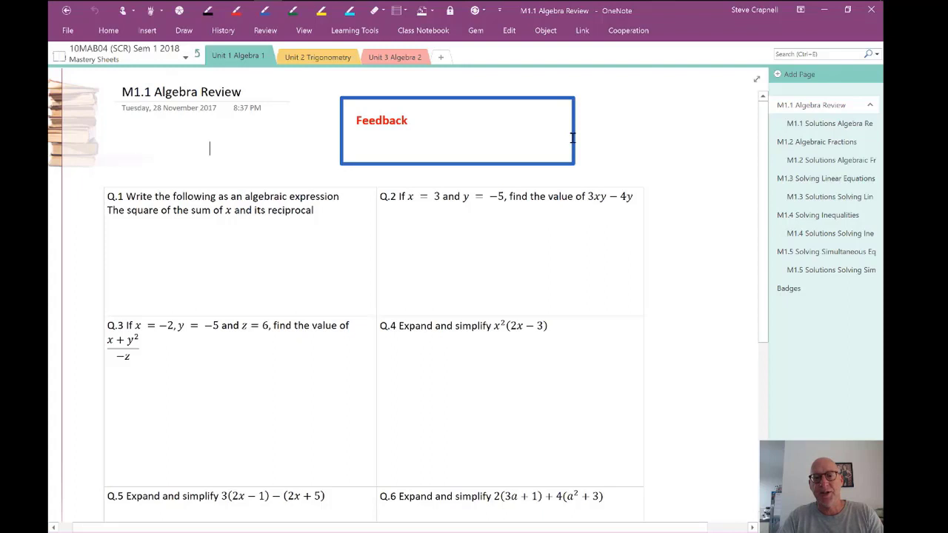
left_click(147, 30)
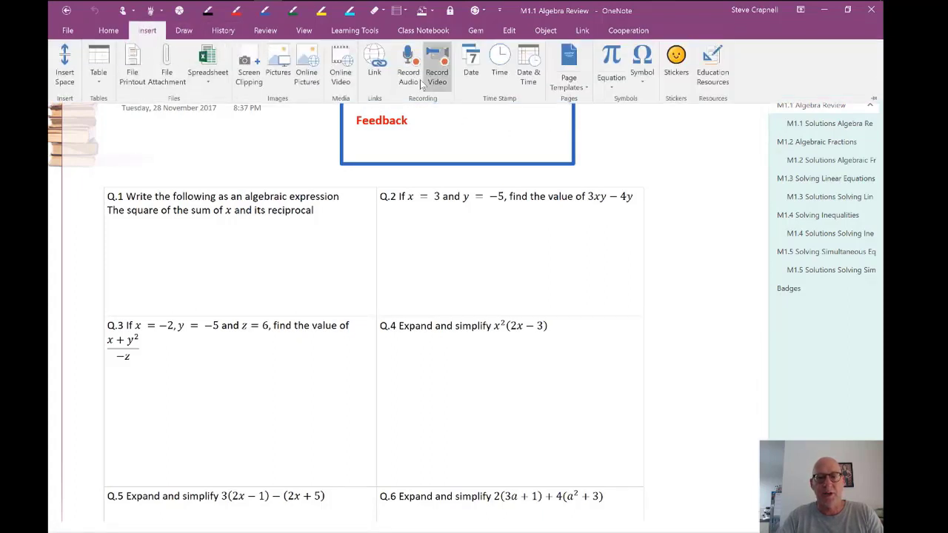
left_click(433, 143)
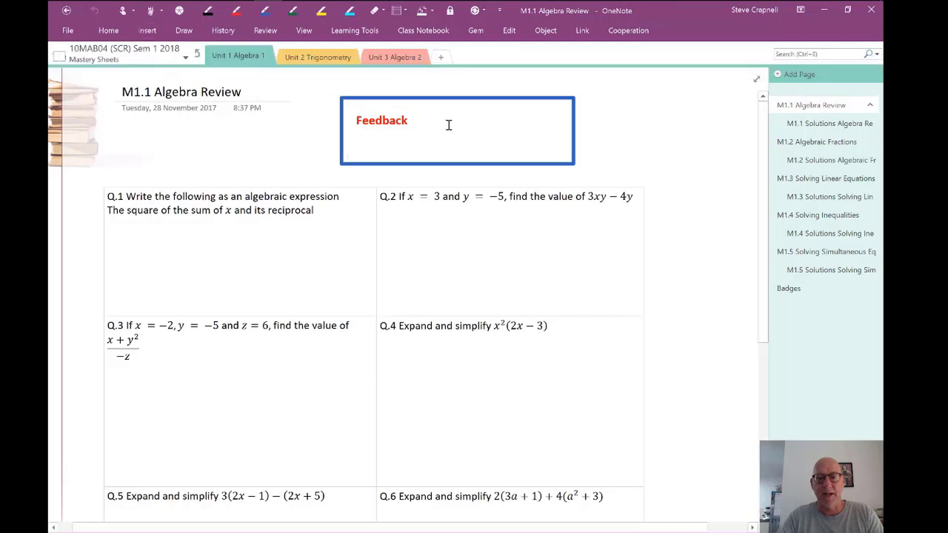
Copy the blue Mastery badge image from the Badges page.
left_click(790, 289)
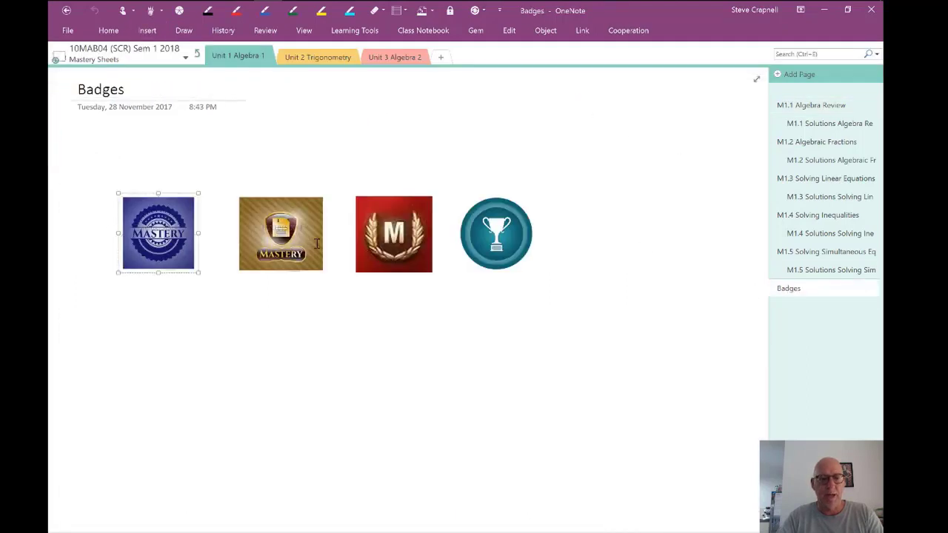
right_click(171, 231)
left_click(434, 251)
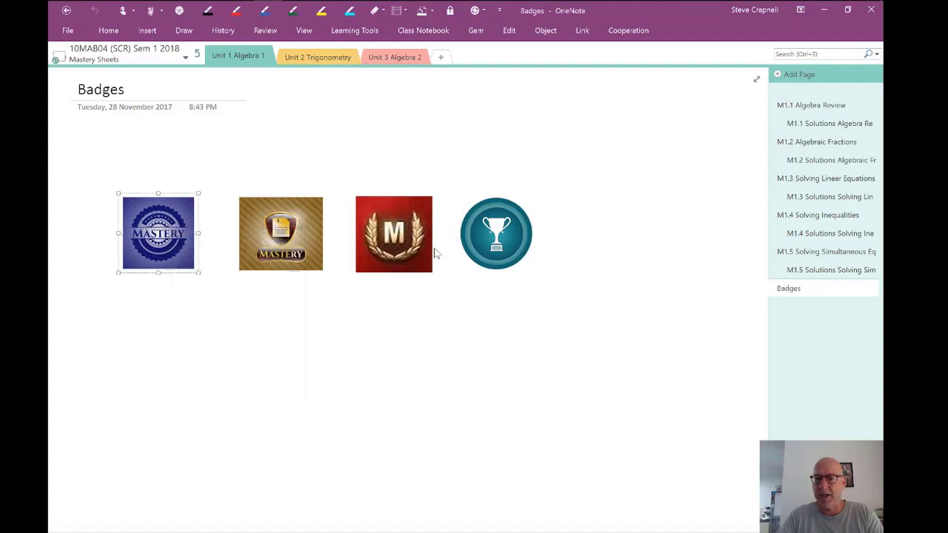
Paste the Mastery badge beside the Feedback box on M1.1 Algebra Review, then go back to Teacher Only.
left_click(820, 106)
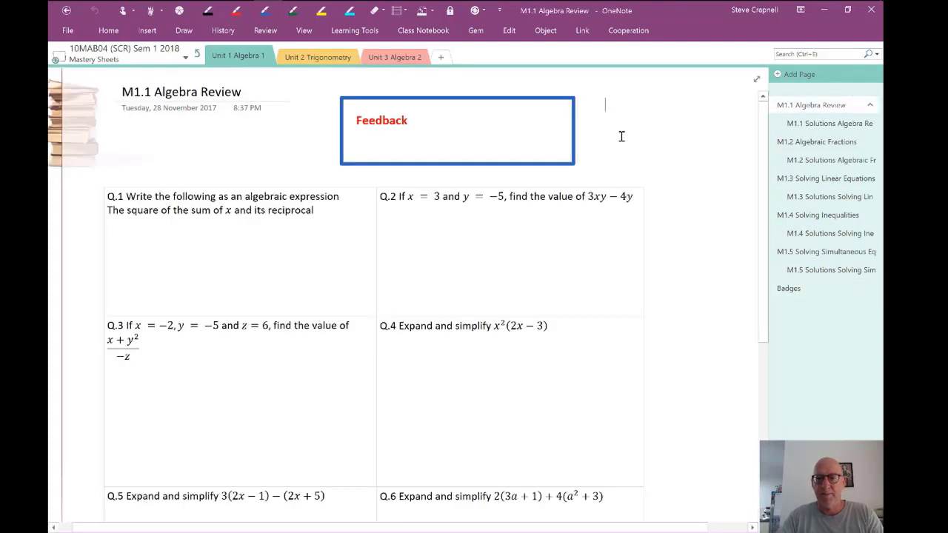
right_click(621, 136)
left_click(637, 157)
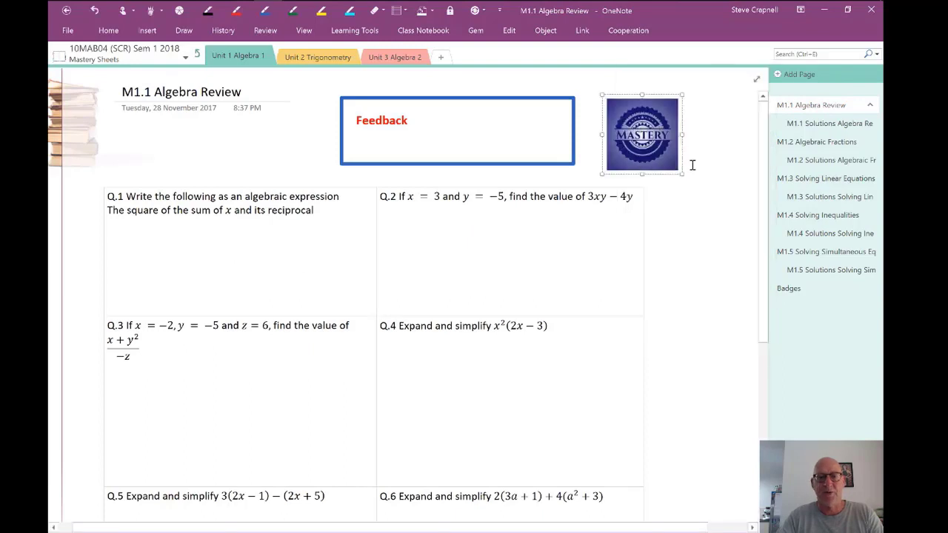
left_click(720, 193)
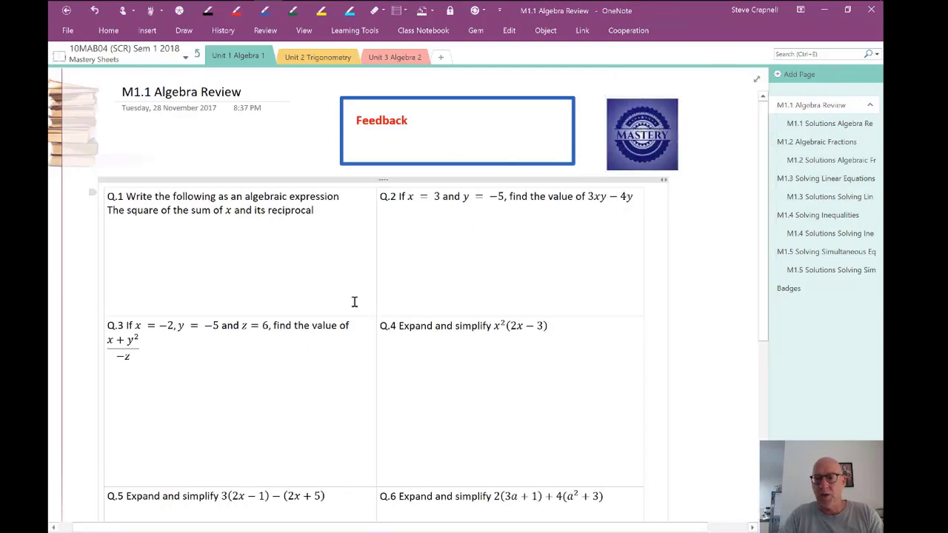
left_click(198, 56)
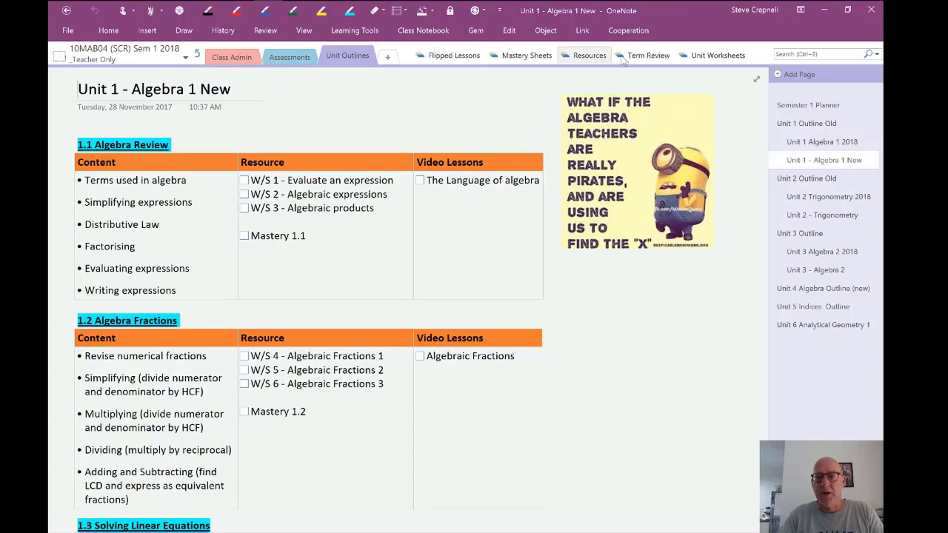
left_click(586, 56)
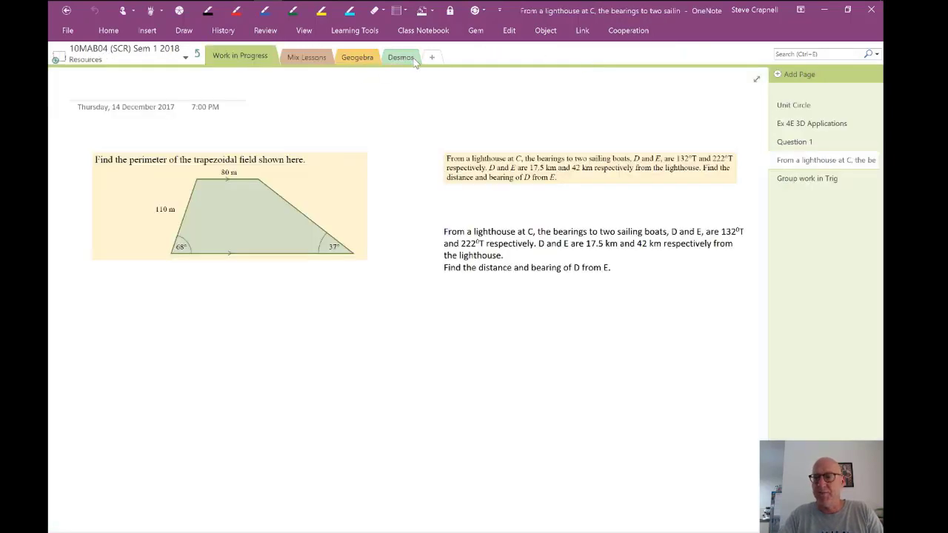
left_click(797, 107)
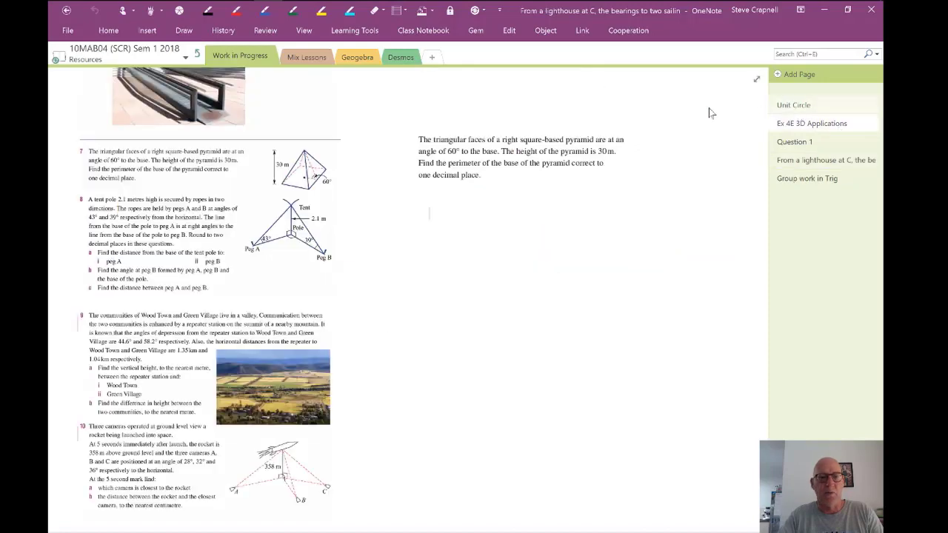
left_click(353, 60)
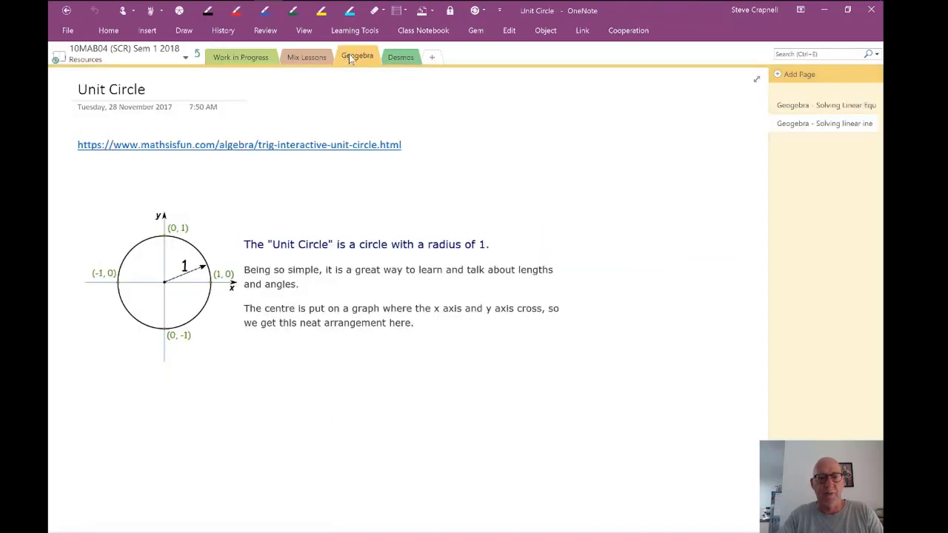
left_click(400, 58)
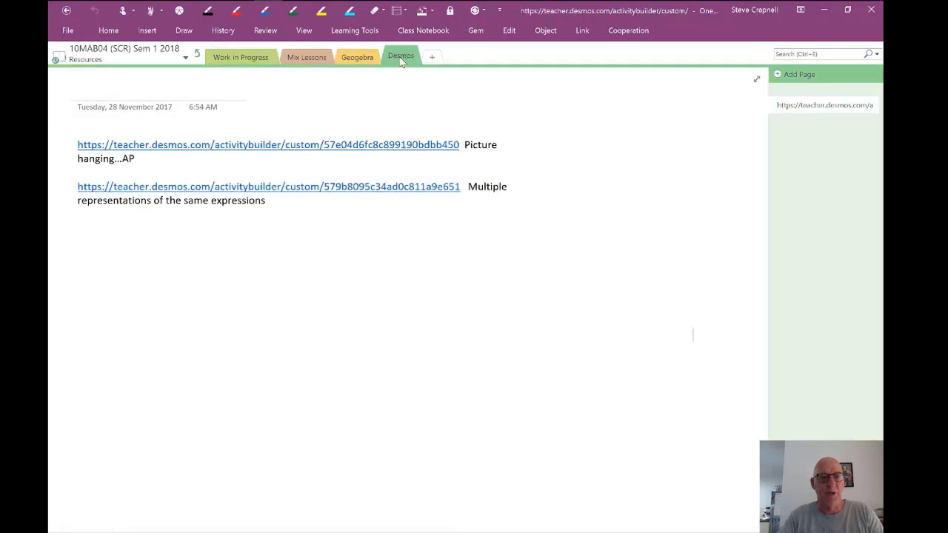
left_click(197, 55)
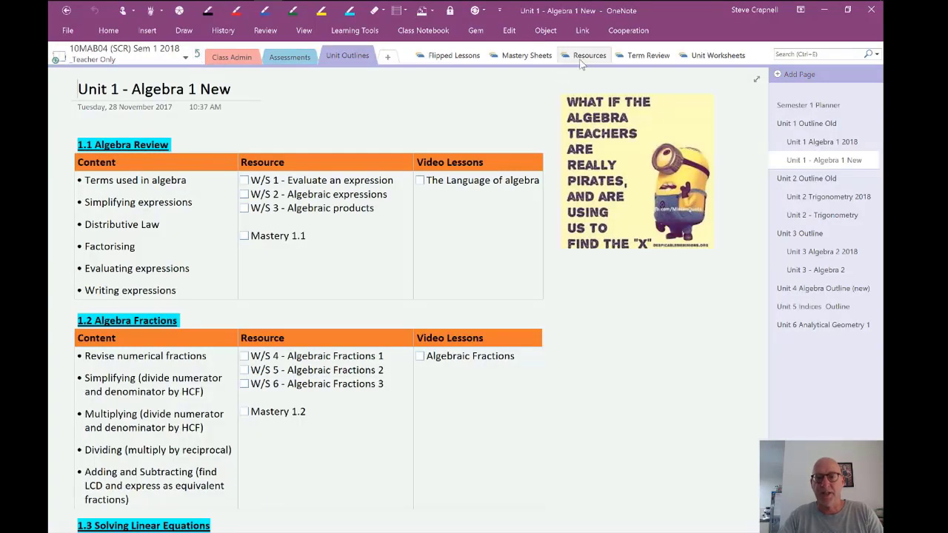
left_click(648, 55)
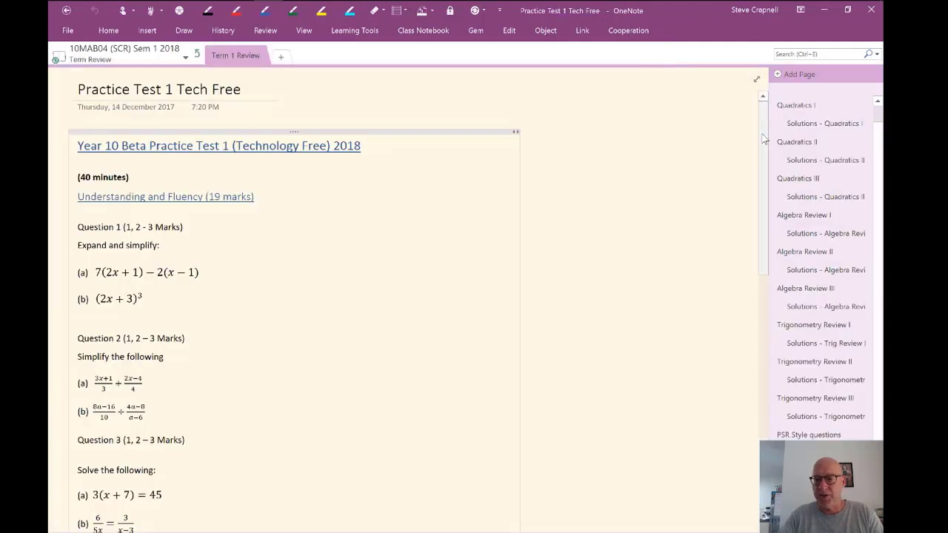
scroll(779, 167, "down", 1)
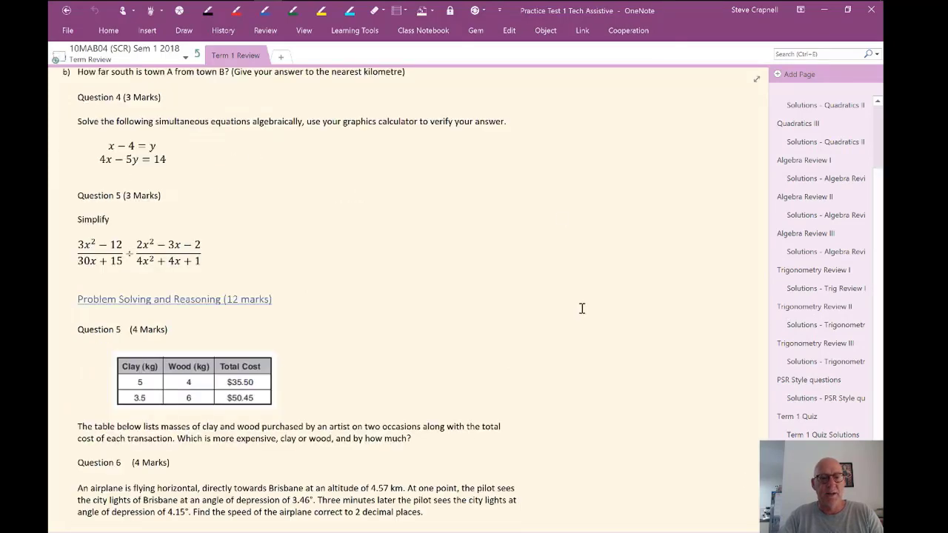
scroll(584, 308, "up", 15)
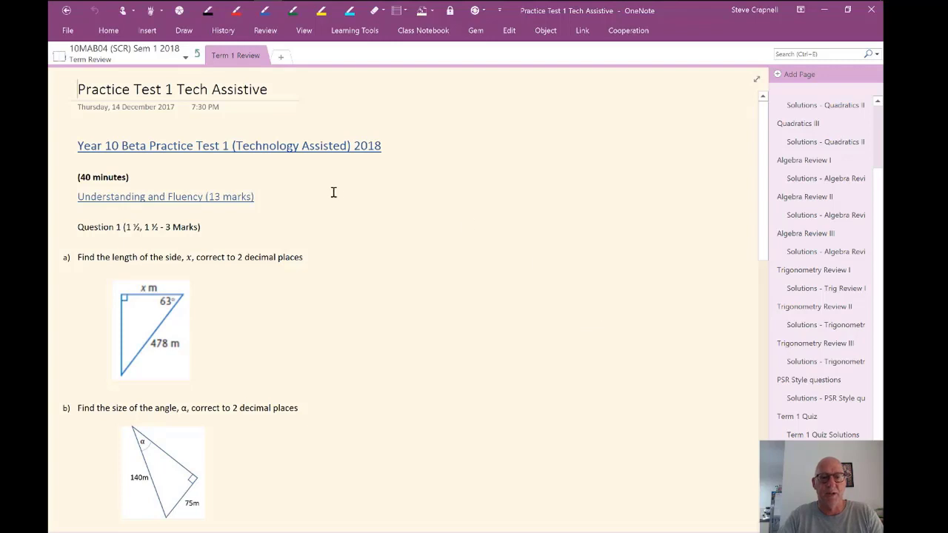
left_click(198, 58)
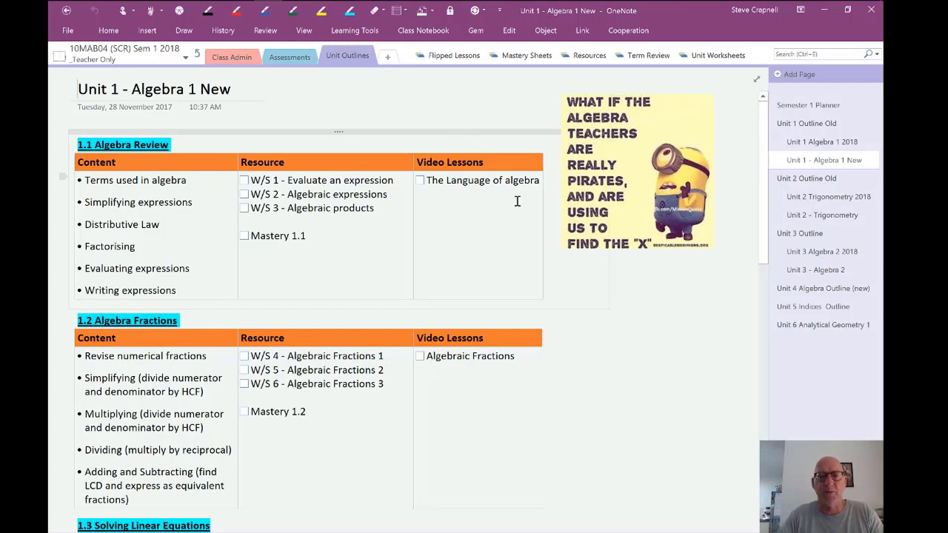
left_click(423, 33)
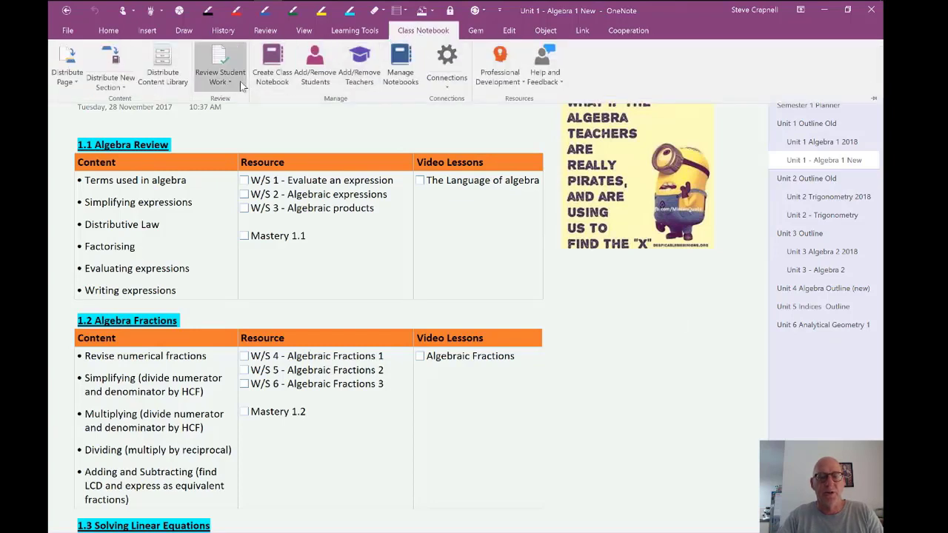
left_click(719, 370)
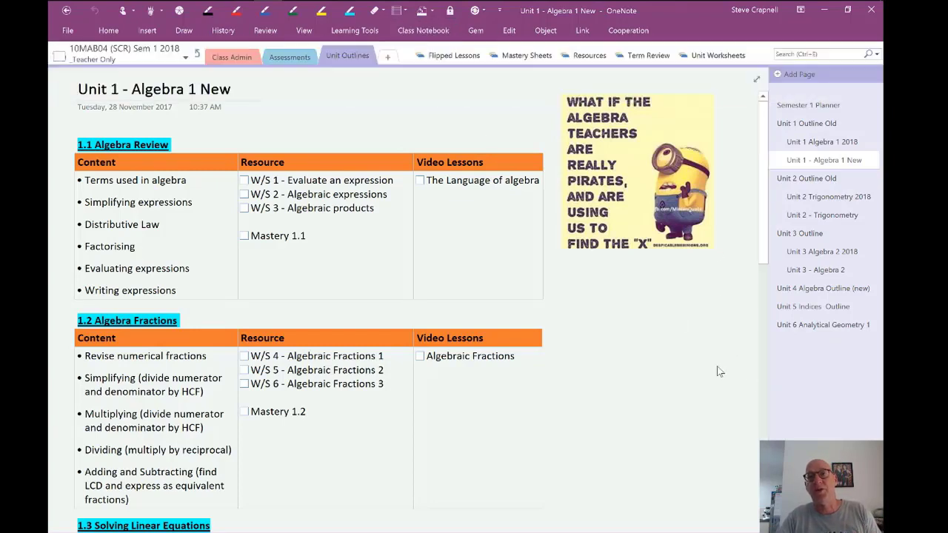
Go up to the main sections, open the Semester 1 Planner page, and show the notebook list.
left_click(198, 55)
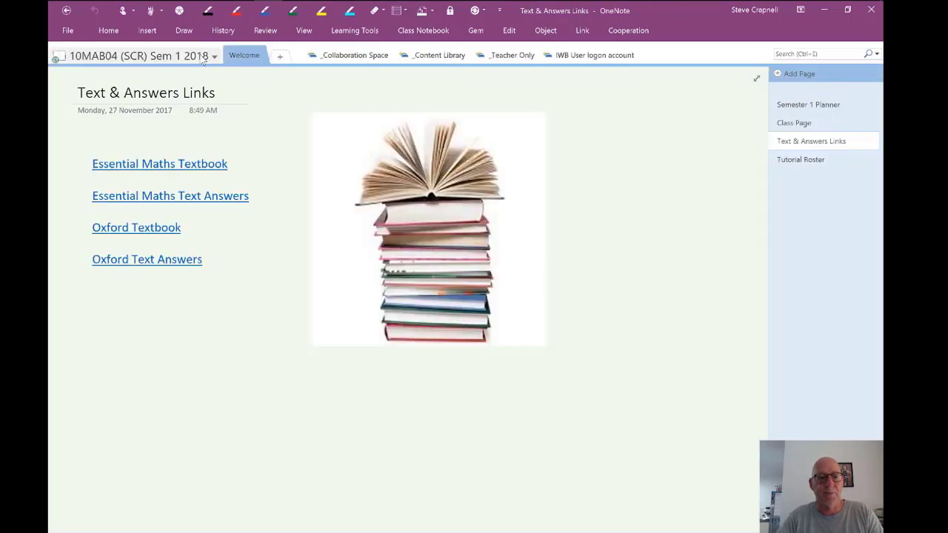
left_click(808, 105)
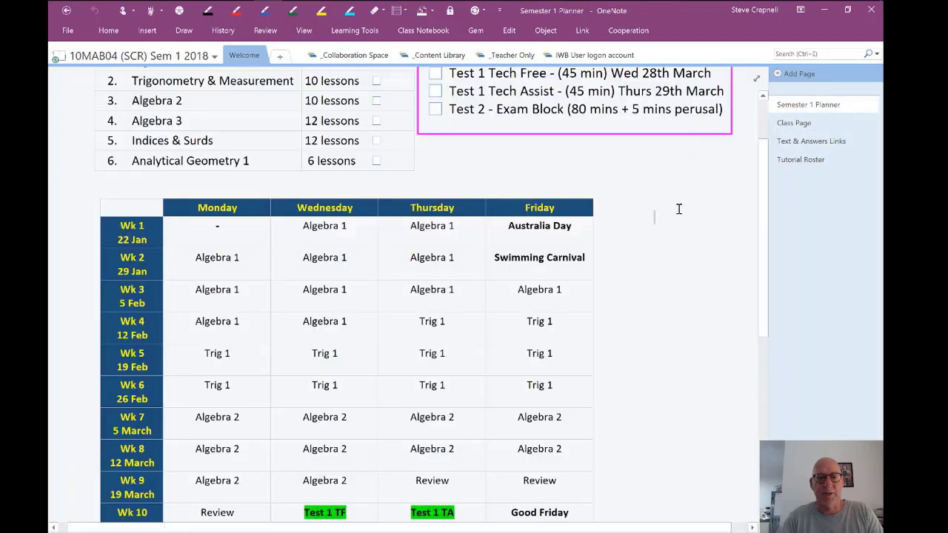
scroll(677, 208, "up", 3)
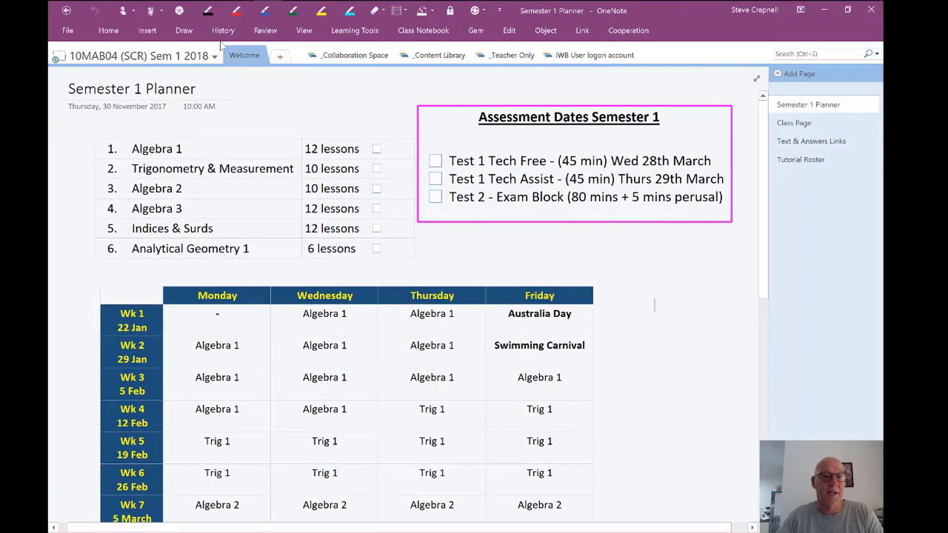
left_click(195, 62)
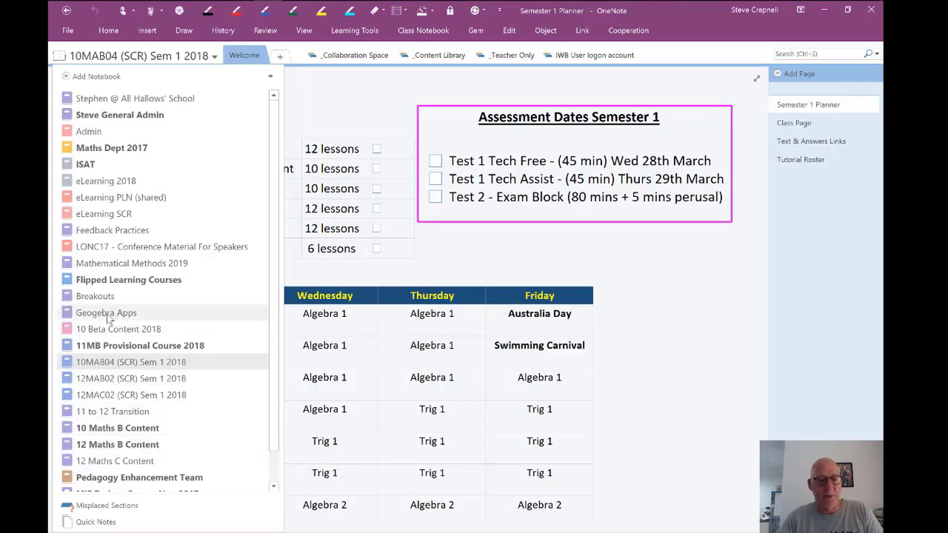
Read the student's FL - Congruence 2 Cornell notes in full page view, then restore the tabs and page list.
key("Escape")
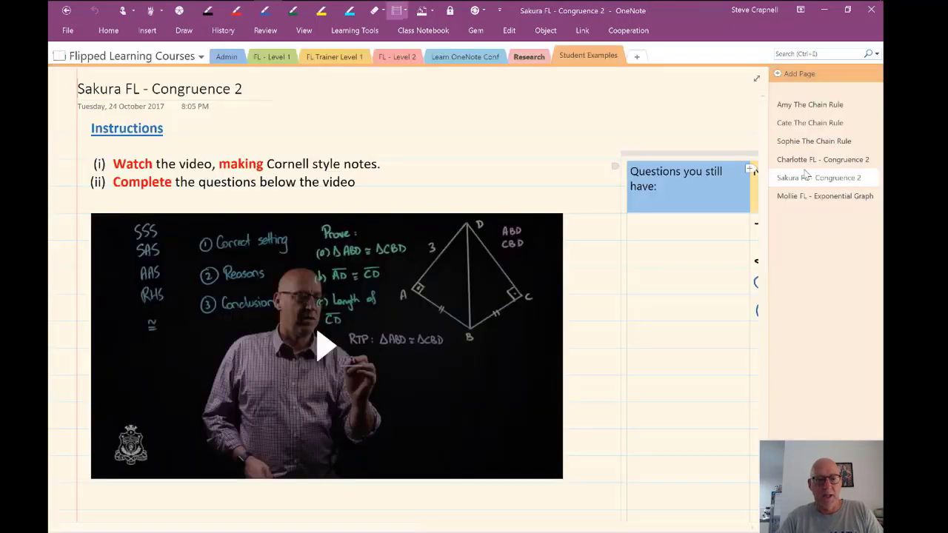
left_click(754, 77)
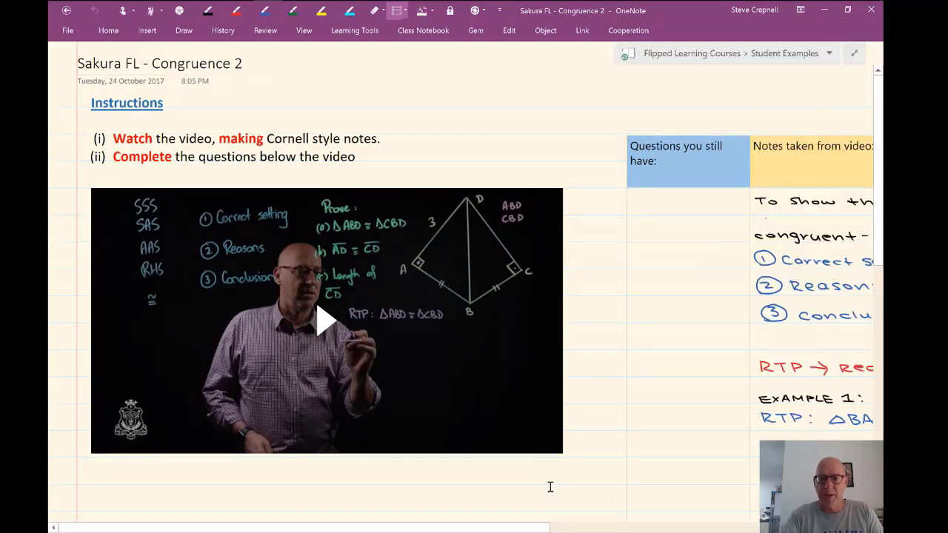
scroll(326, 319, "down", 3, "ctrl")
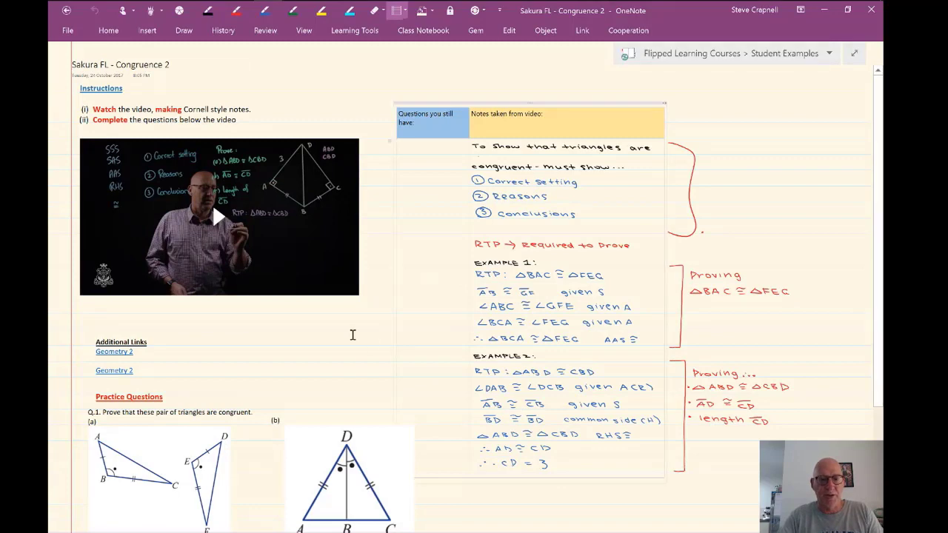
scroll(459, 292, "down", 3)
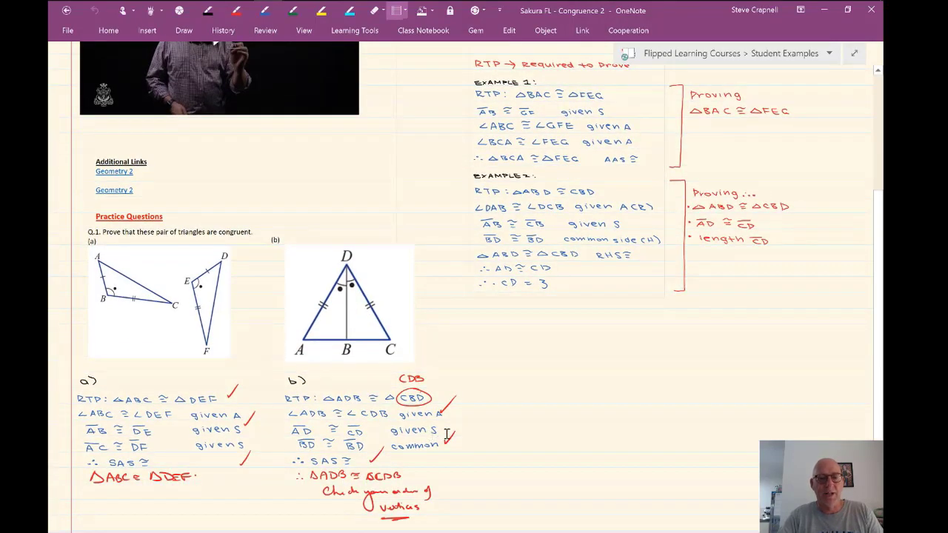
scroll(447, 432, "up", 3)
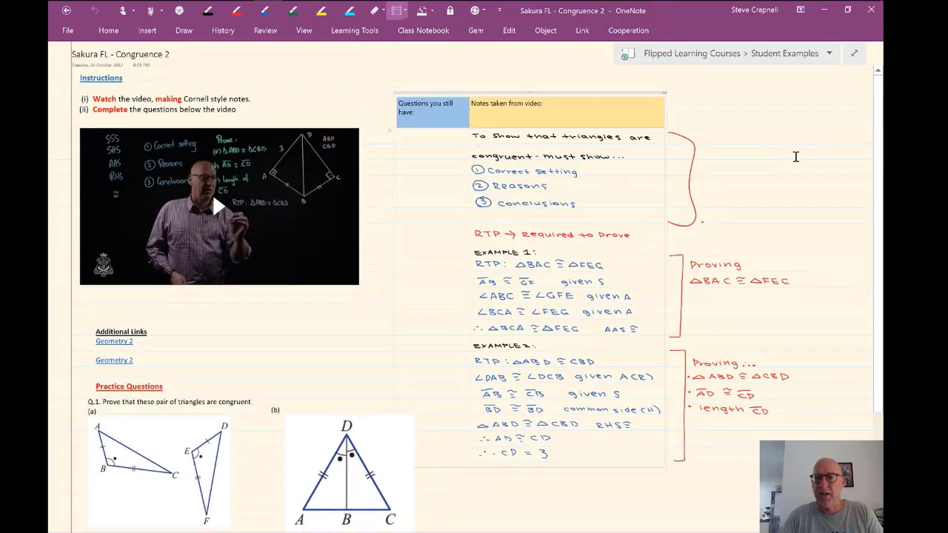
left_click(854, 54)
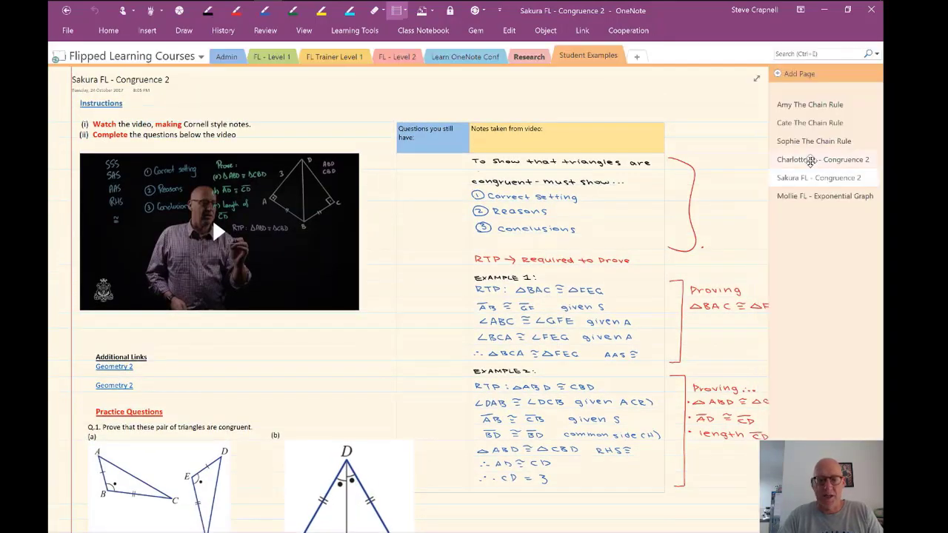
Move to the next student's FL - Congruence 2 page and scroll through their SAS proof.
key("ctrl+Page_Up")
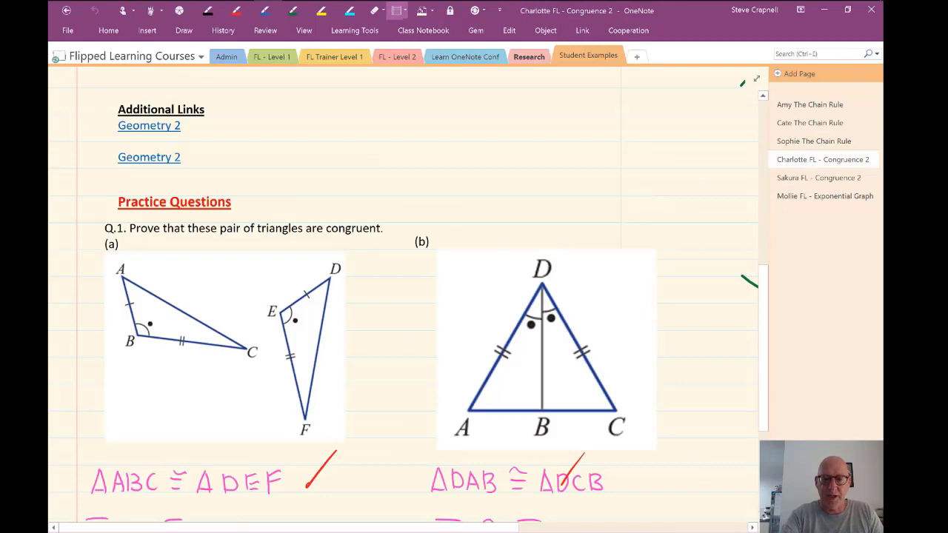
scroll(404, 296, "down", 3)
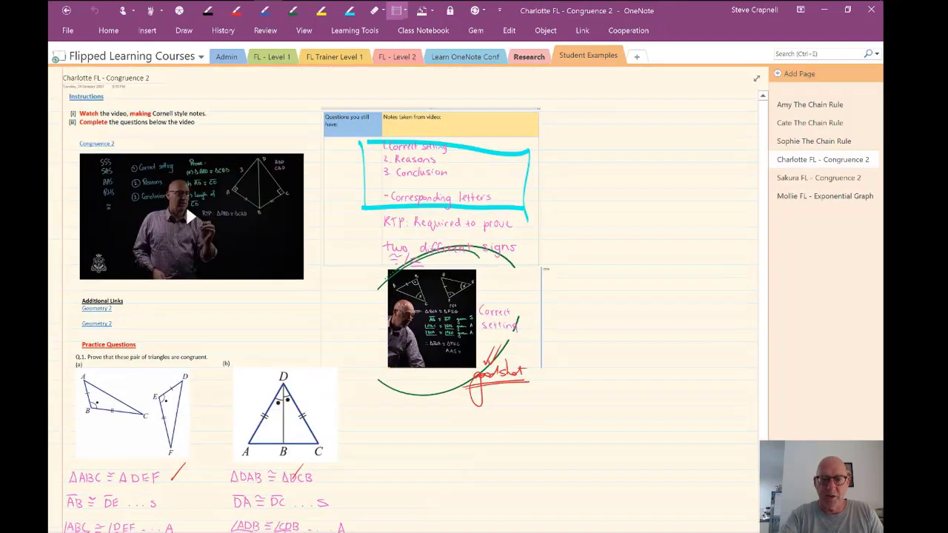
scroll(478, 238, "up", 4)
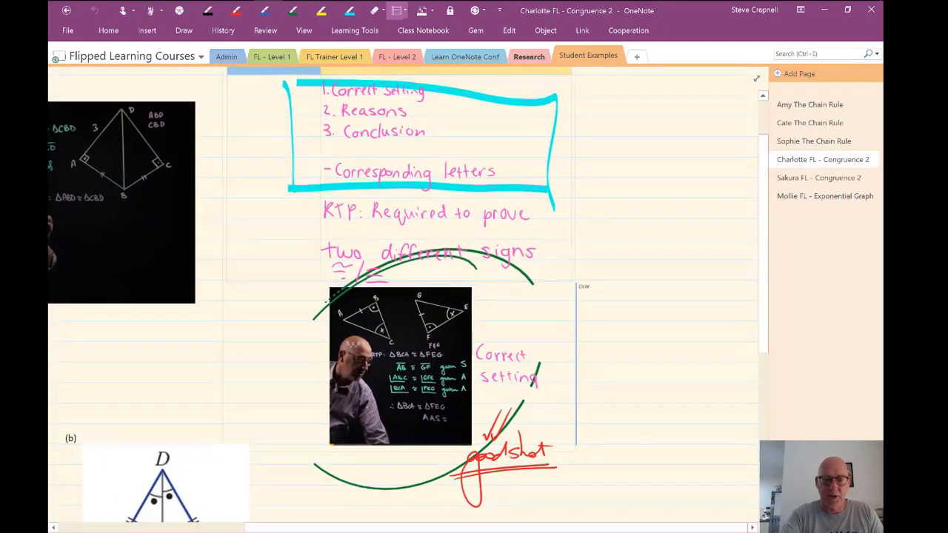
scroll(404, 297, "down", 5)
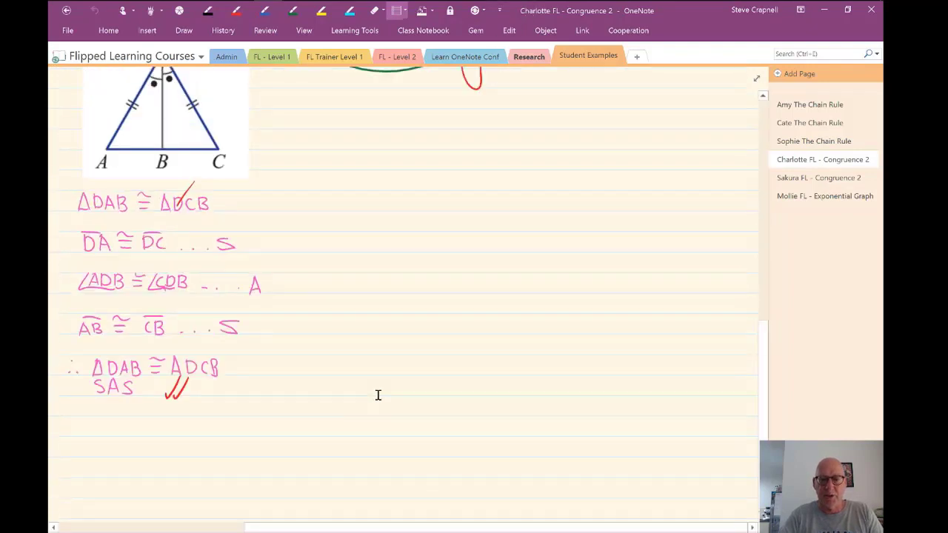
scroll(378, 396, "up", 5)
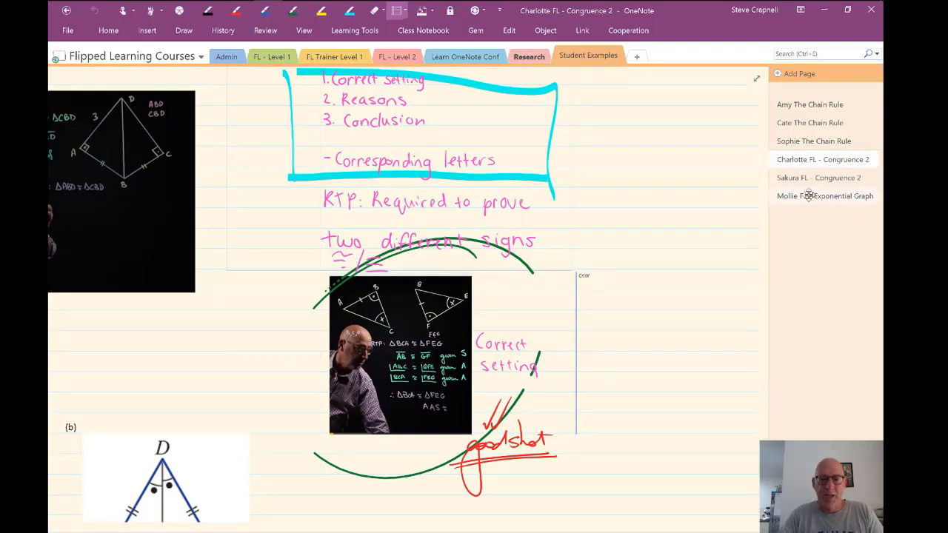
Review a student's Exponential Graphs 1 notes, then switch back to the 10MAB04 (SCR) Sem 1 2018 notebook.
left_click(809, 195)
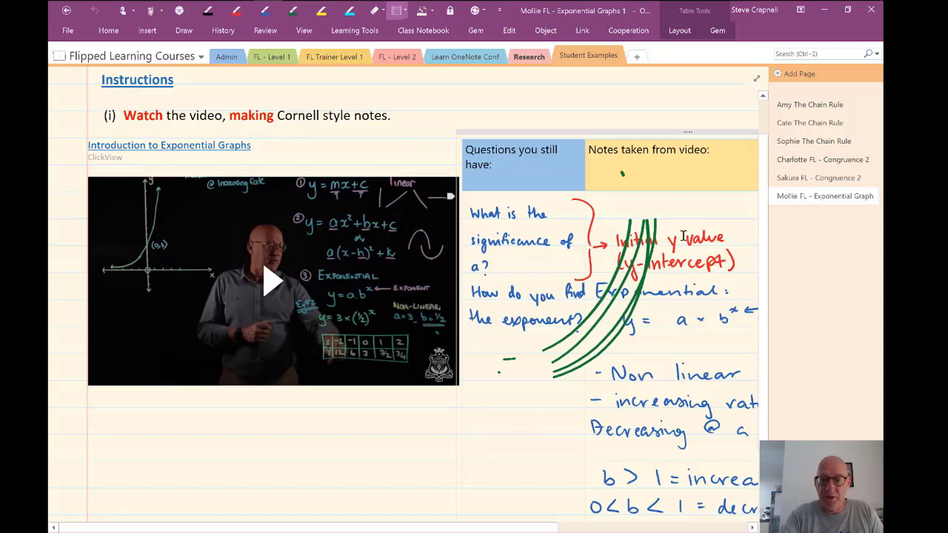
scroll(518, 333, "down", 3)
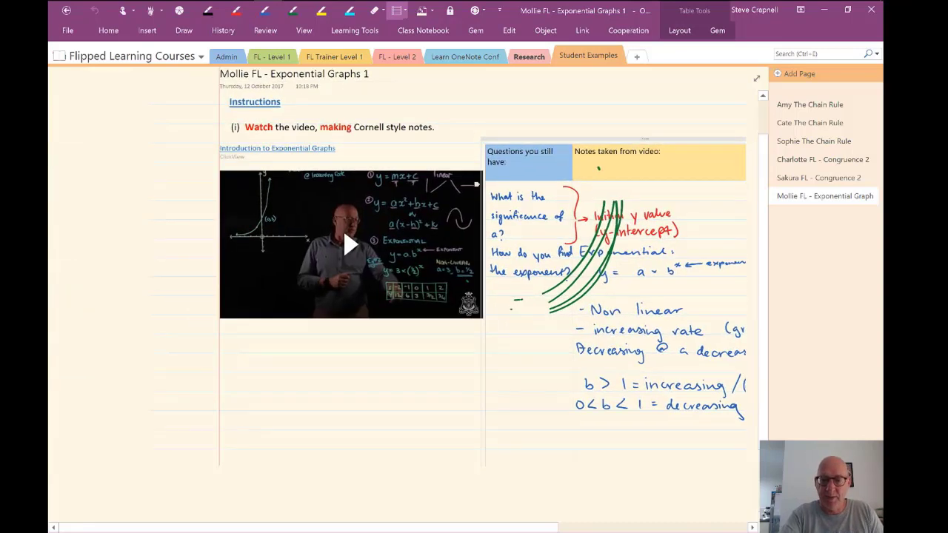
scroll(519, 333, "up", 1)
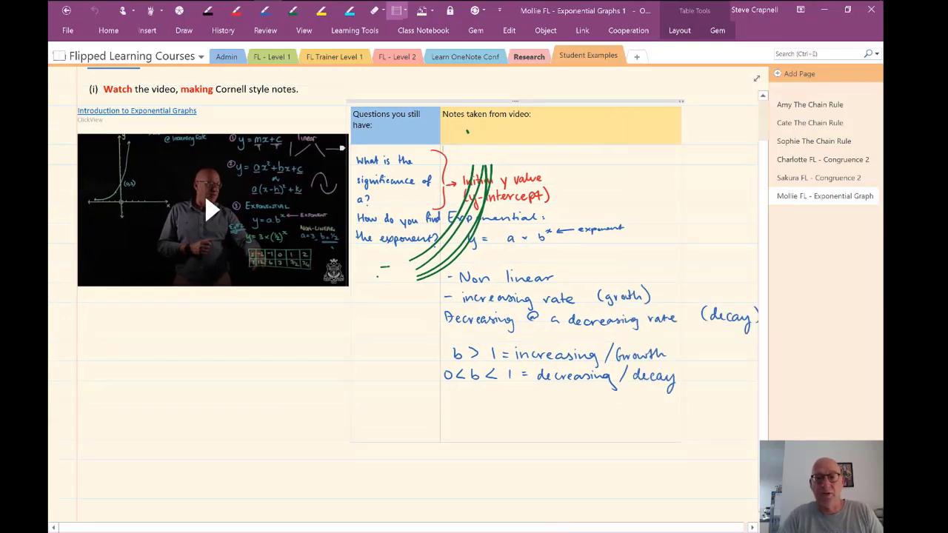
left_click(200, 62)
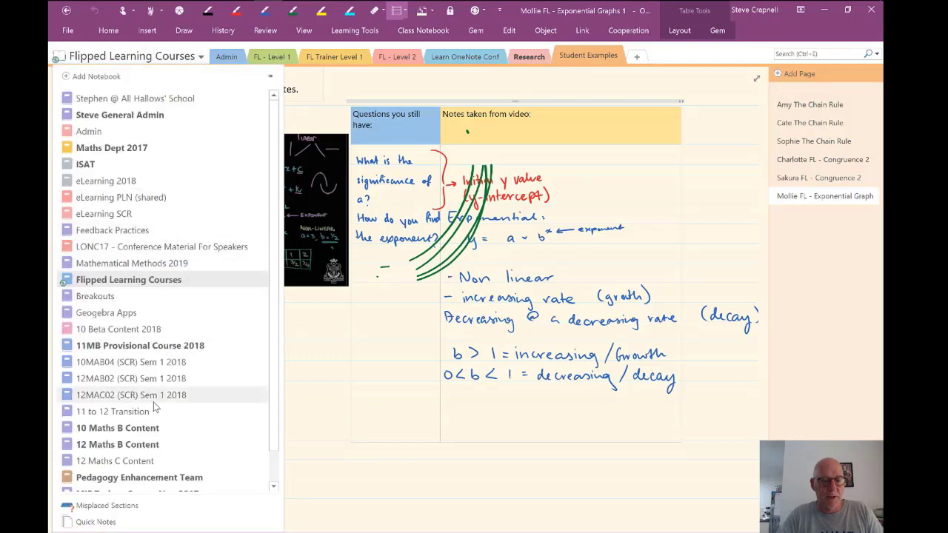
left_click(158, 365)
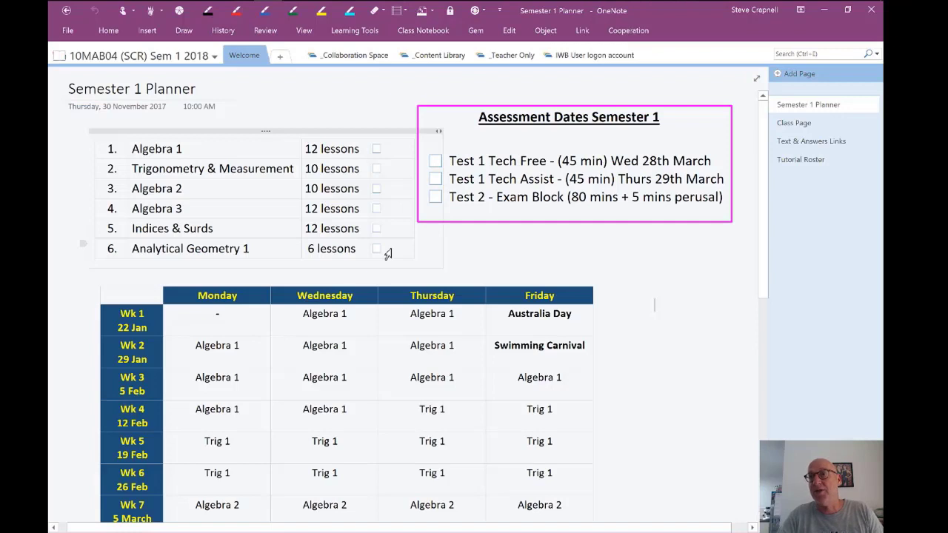